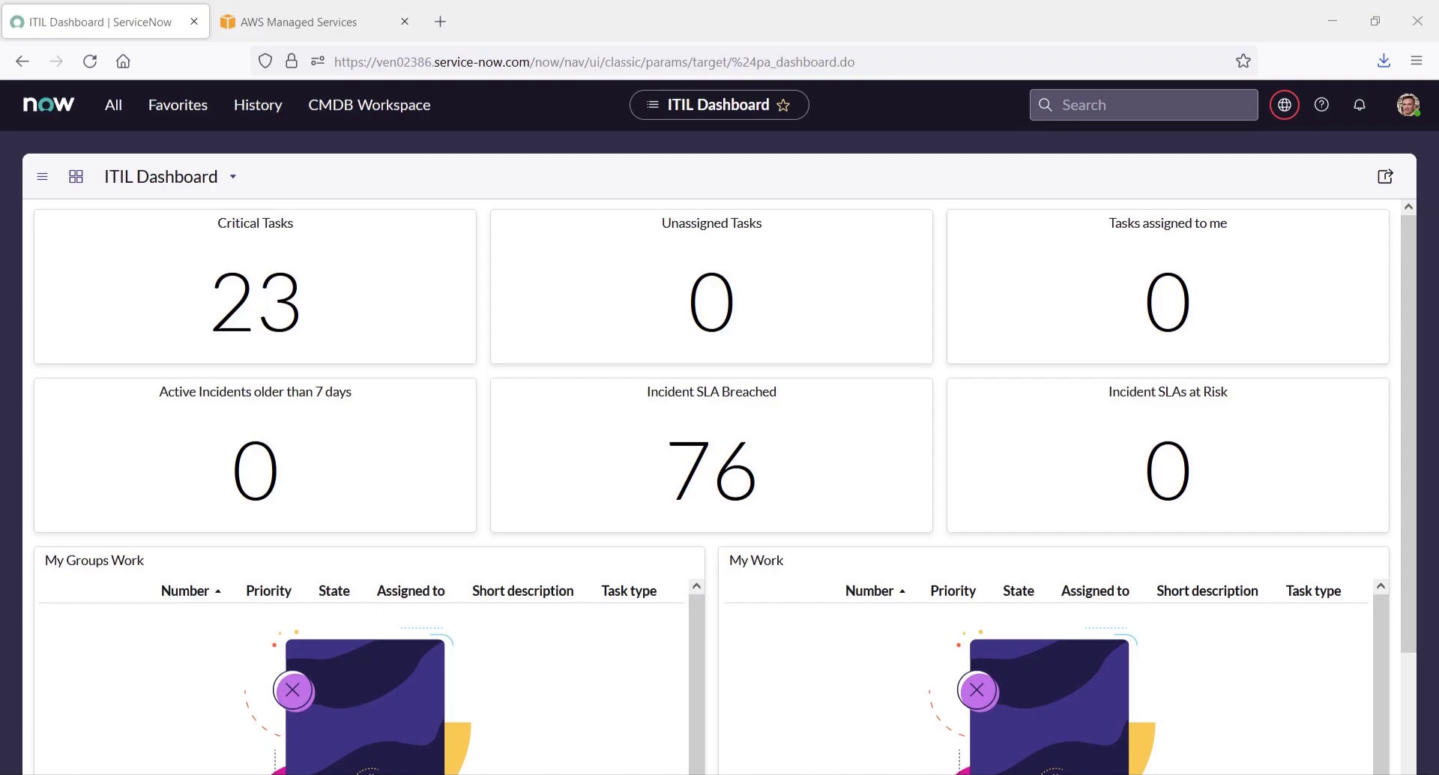
Open the AWS AMS Managed Services Integration account record under AWS Service > AWS Accounts.
left_click(119, 116)
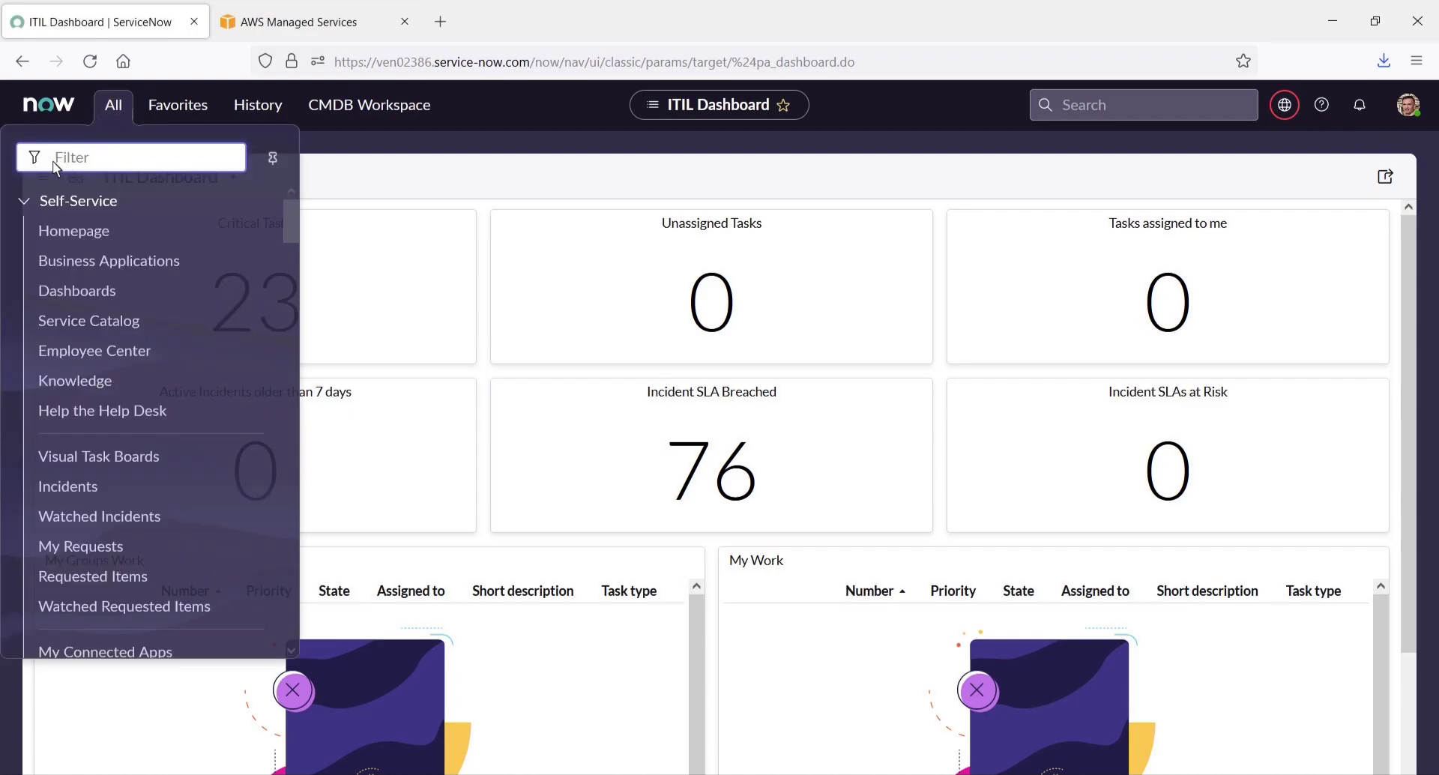
type("AWS Service")
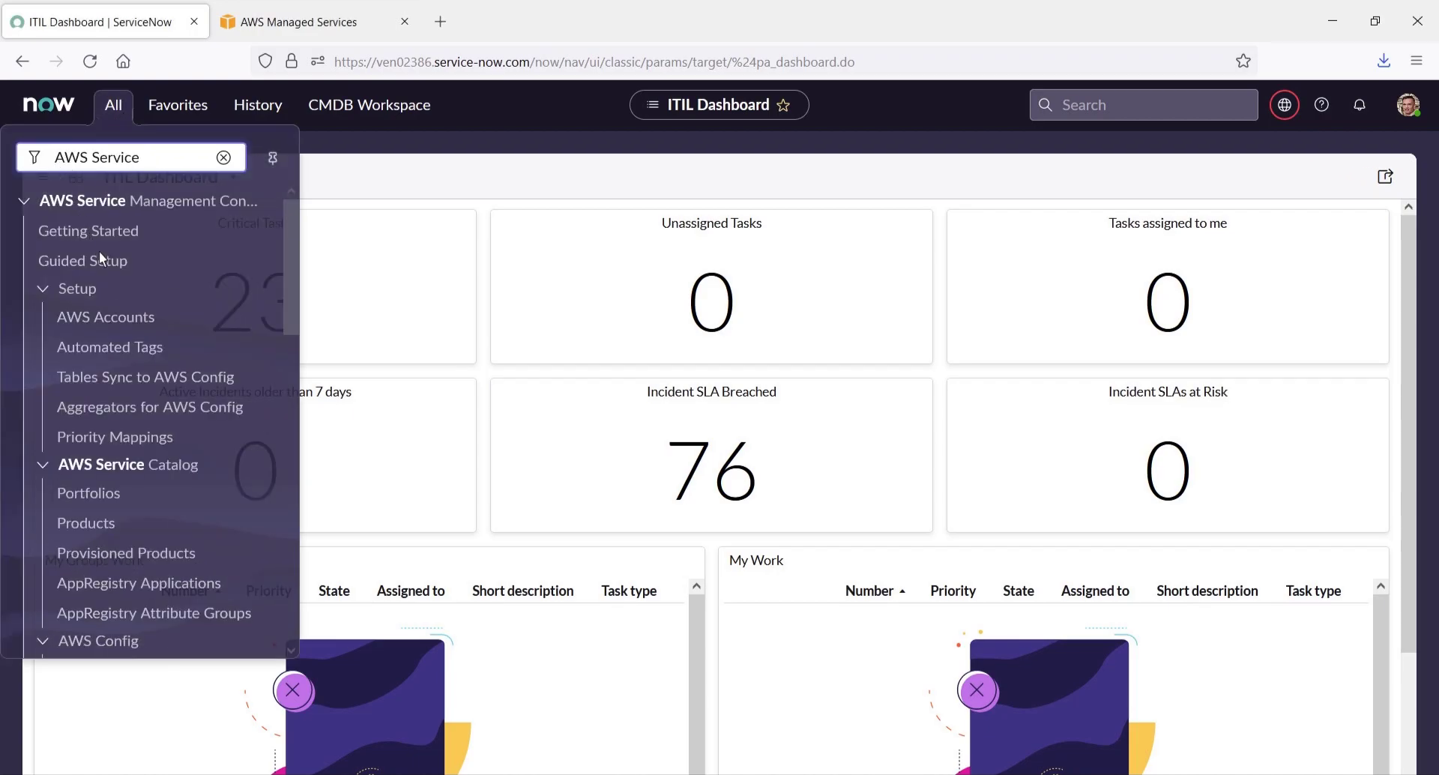
left_click(105, 317)
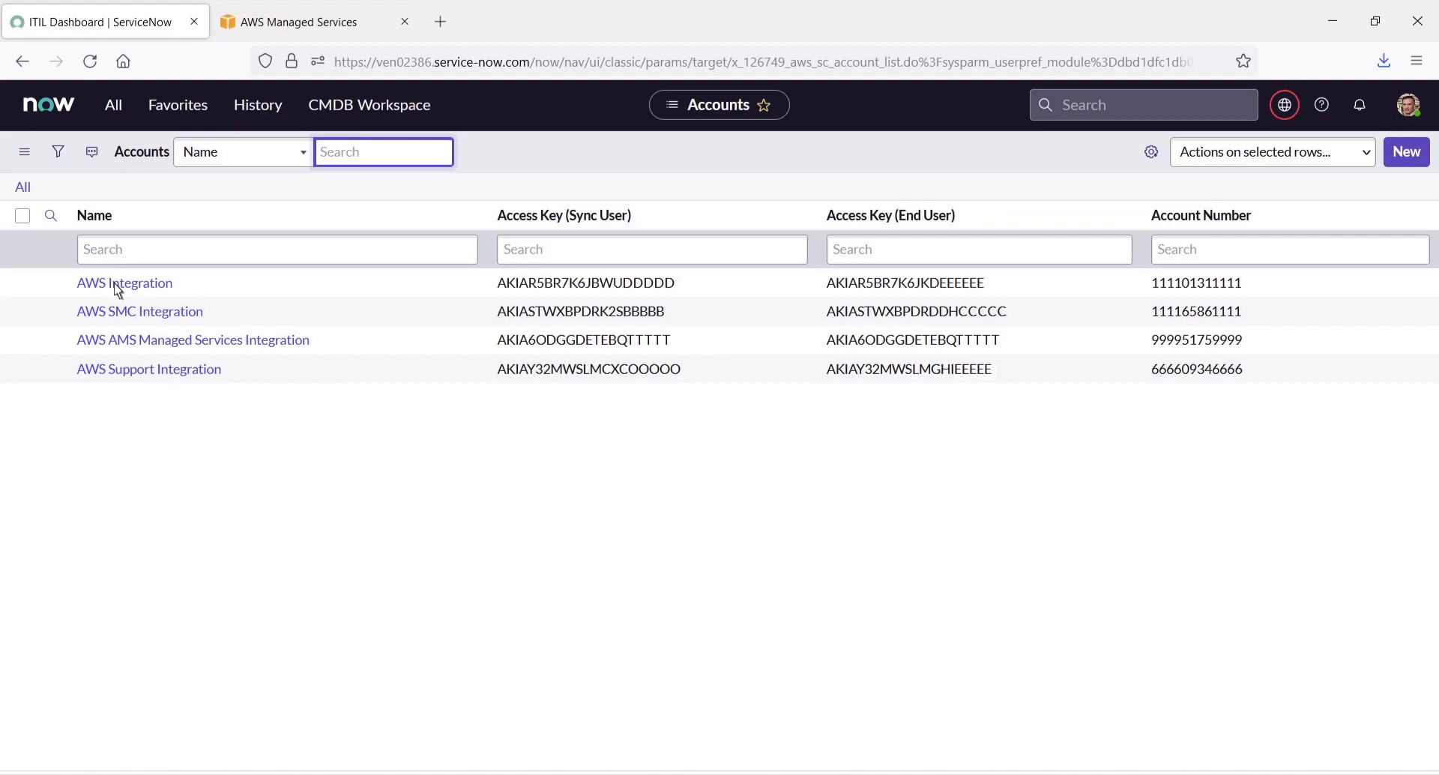
left_click(146, 341)
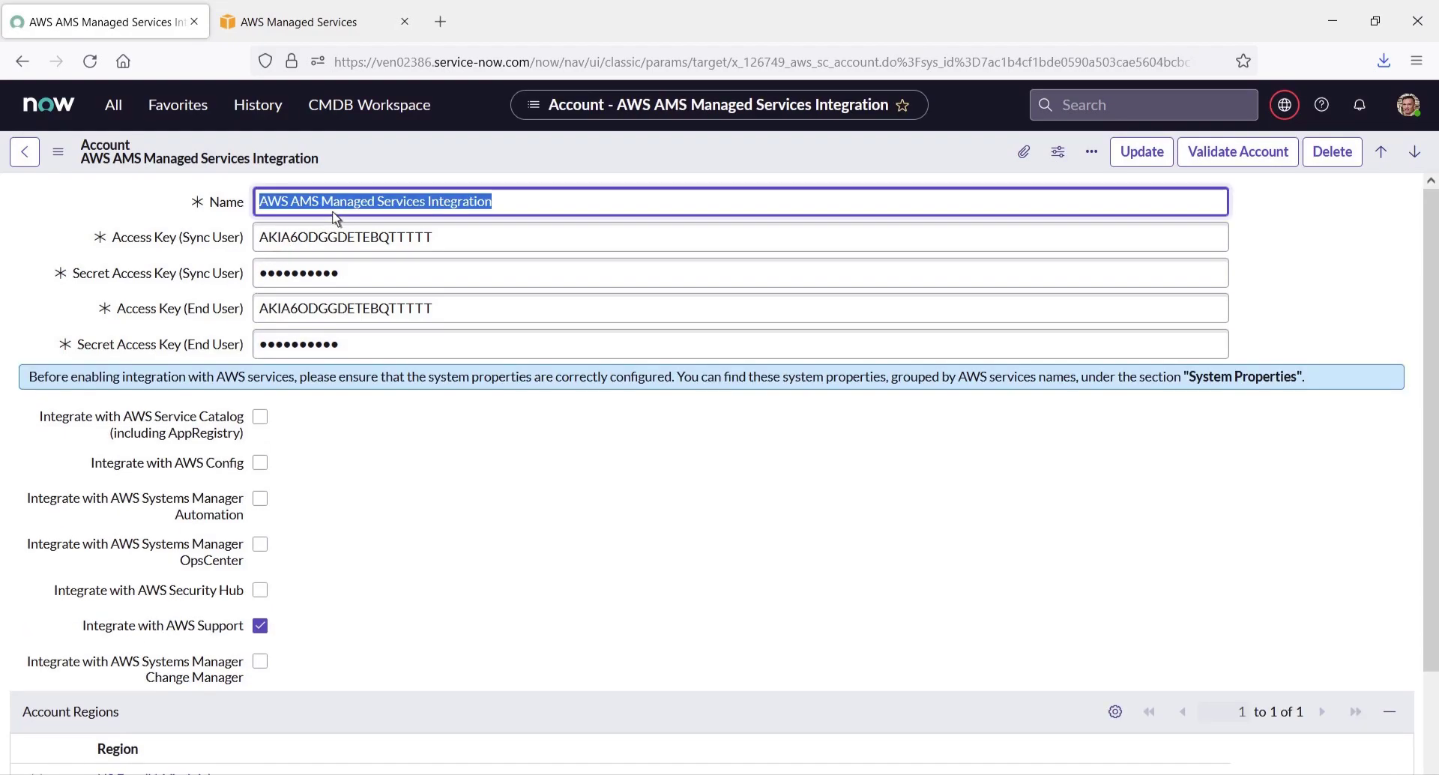
Start a new incident from the AWS Support Incidents list.
left_click(117, 115)
type("AWS Support")
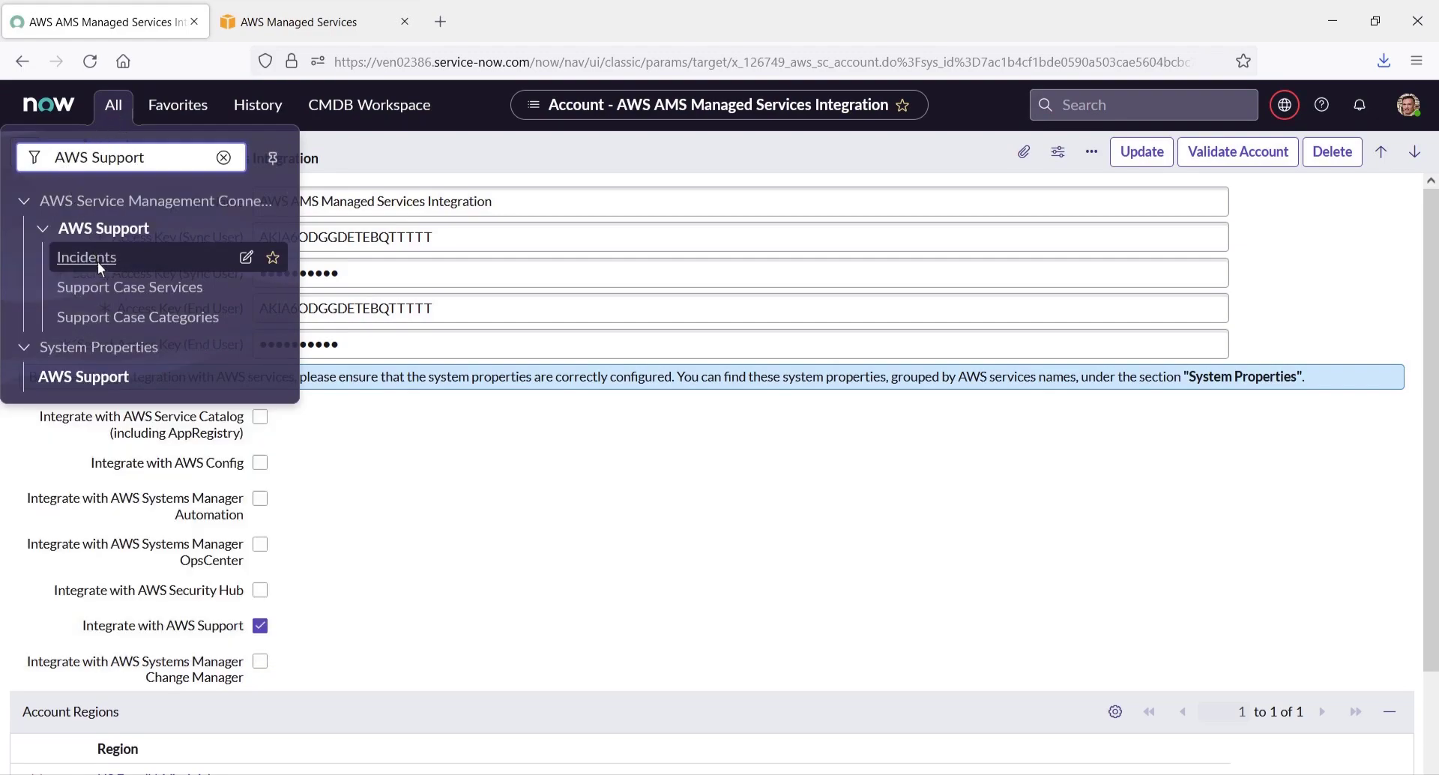
left_click(96, 261)
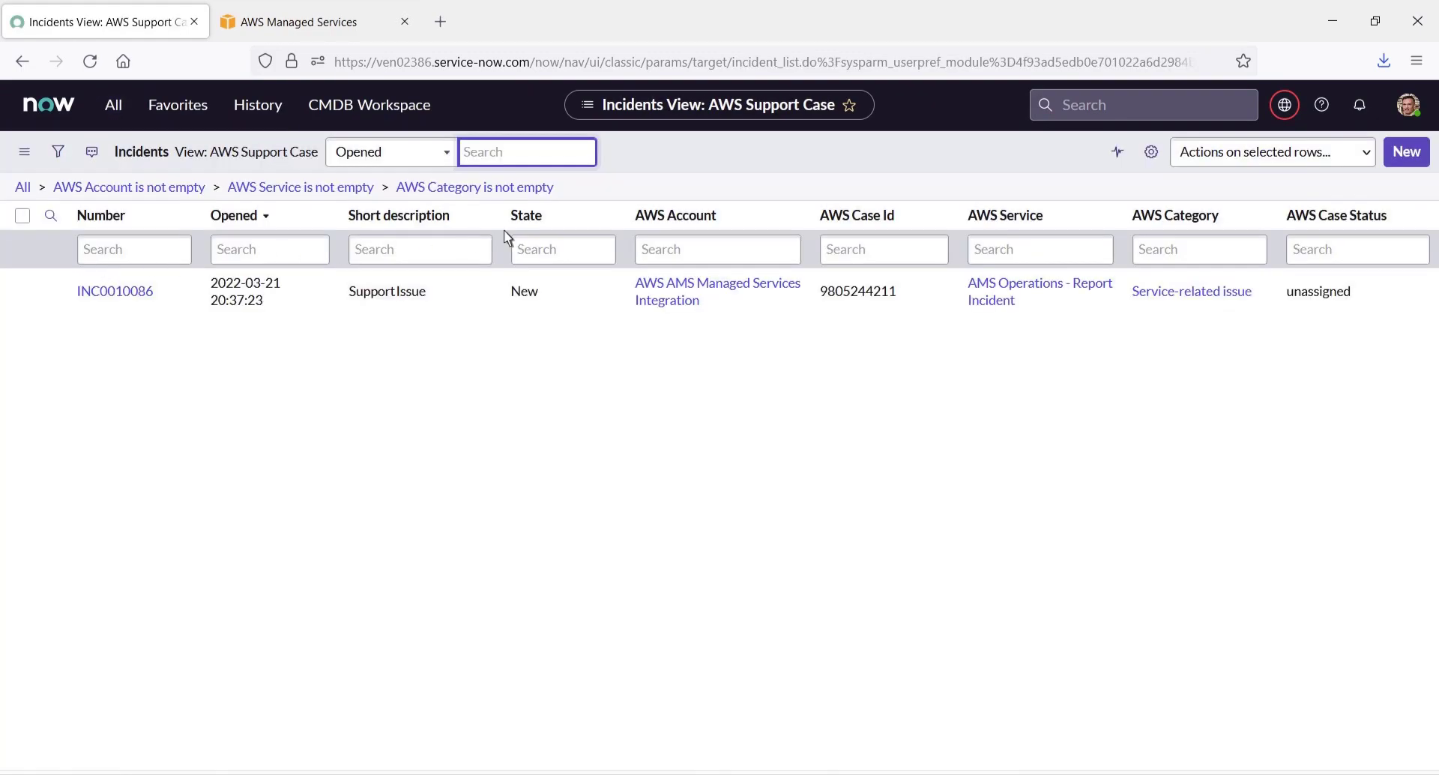
left_click(1405, 152)
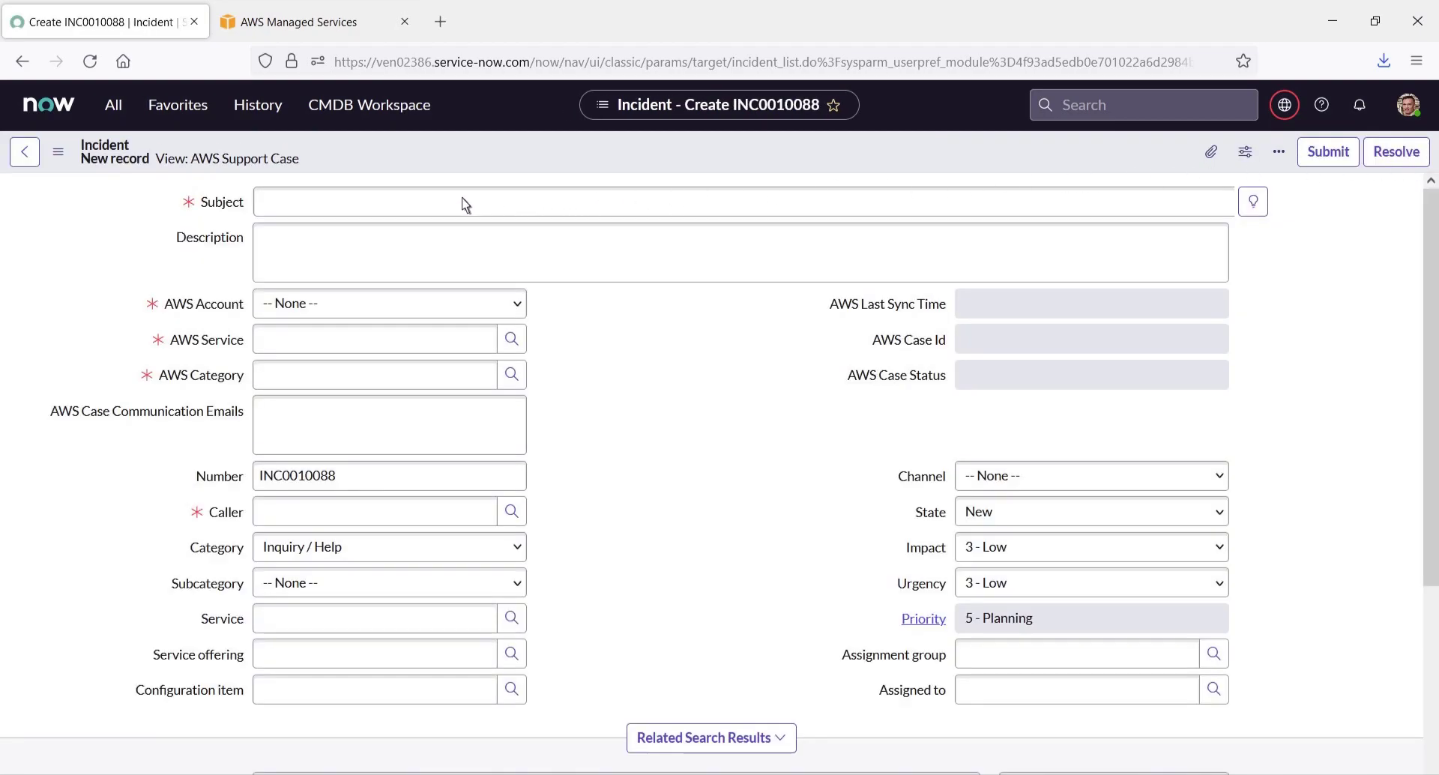
Enter subject 'Issue with AWS AMS Support Services' and description 'Issue with AMS Service'.
left_click(264, 210)
type("Issue with AWS AMS Support Services")
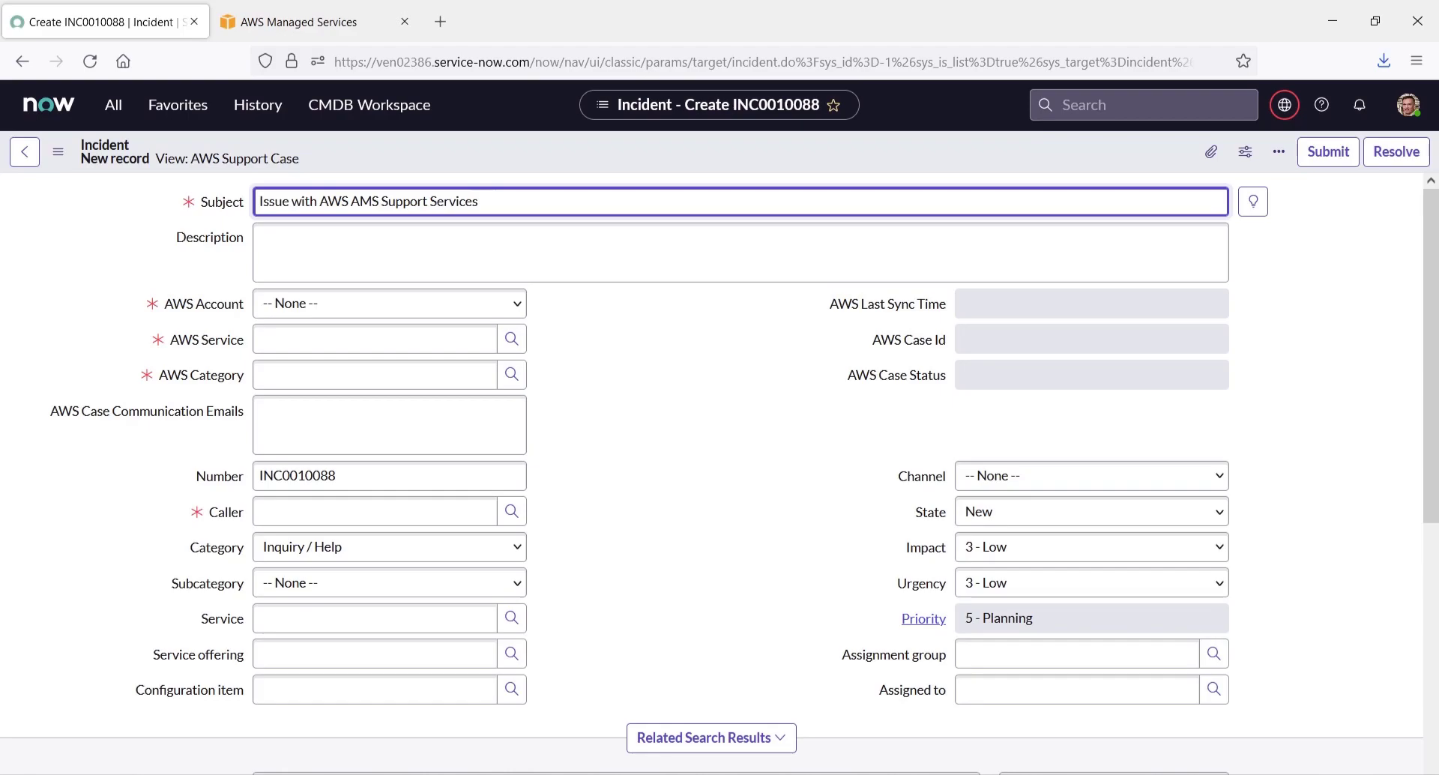
left_click(259, 237)
type("Issue with AMS Service")
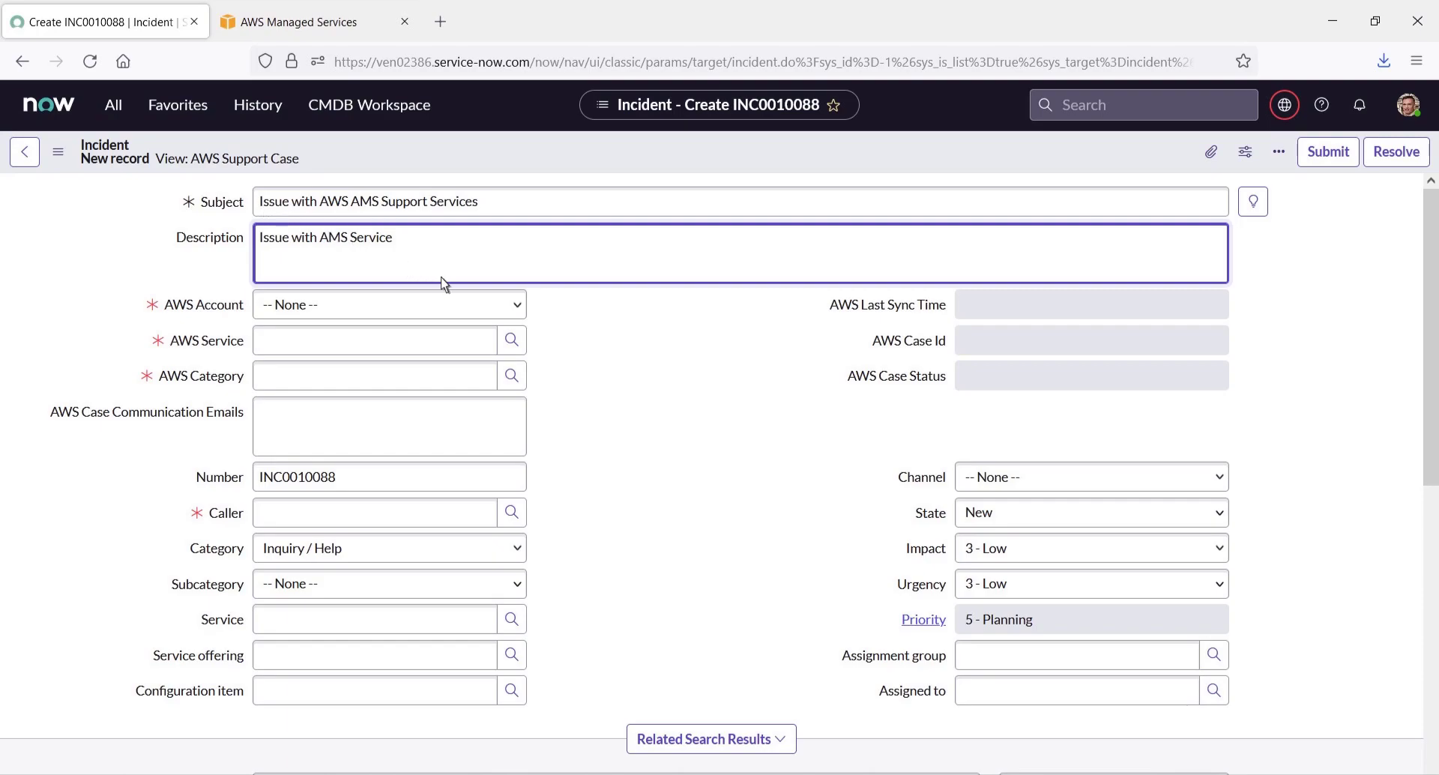
Set AWS Account to AWS AMS Managed Services Integration and service to AMS Operations - Report Incident.
left_click(520, 308)
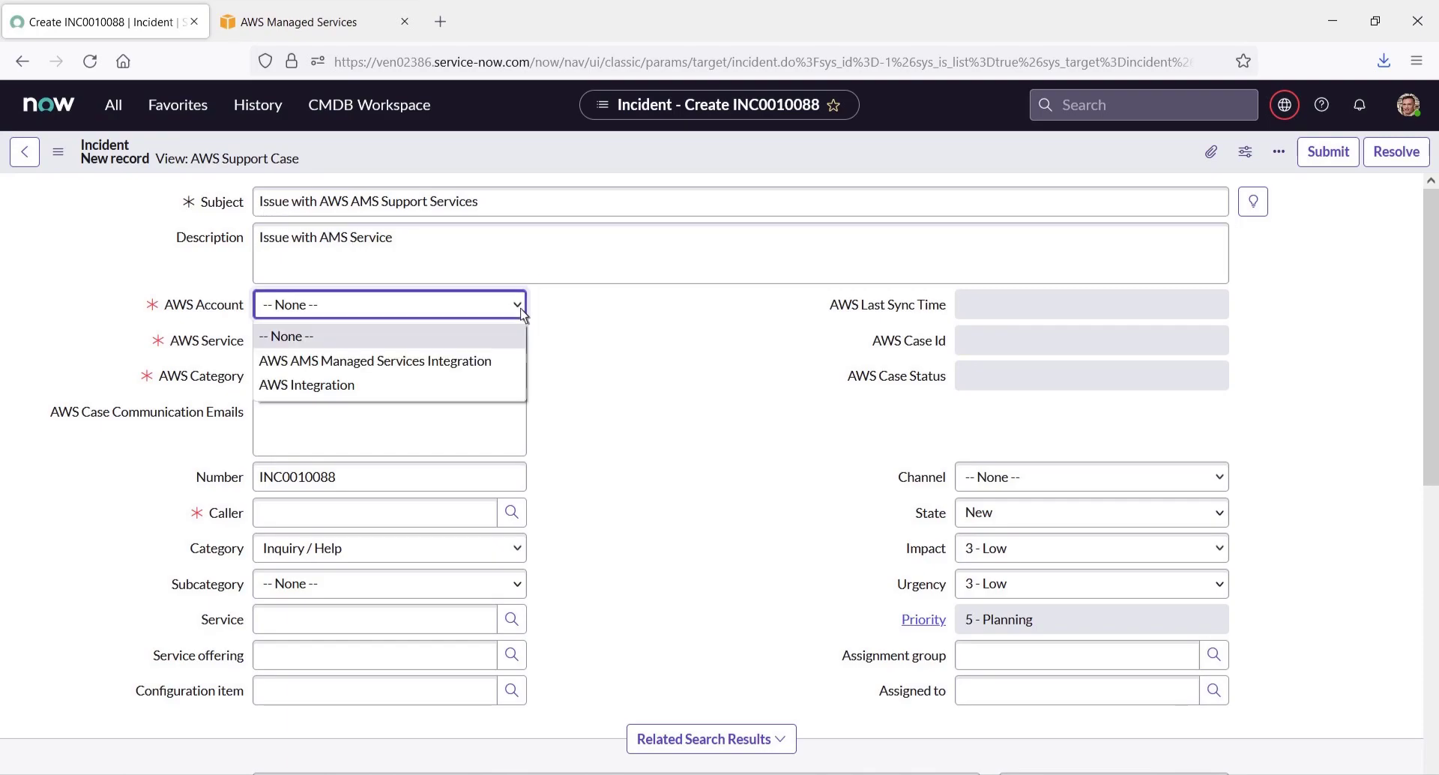
left_click(394, 362)
left_click(266, 346)
type("AMS")
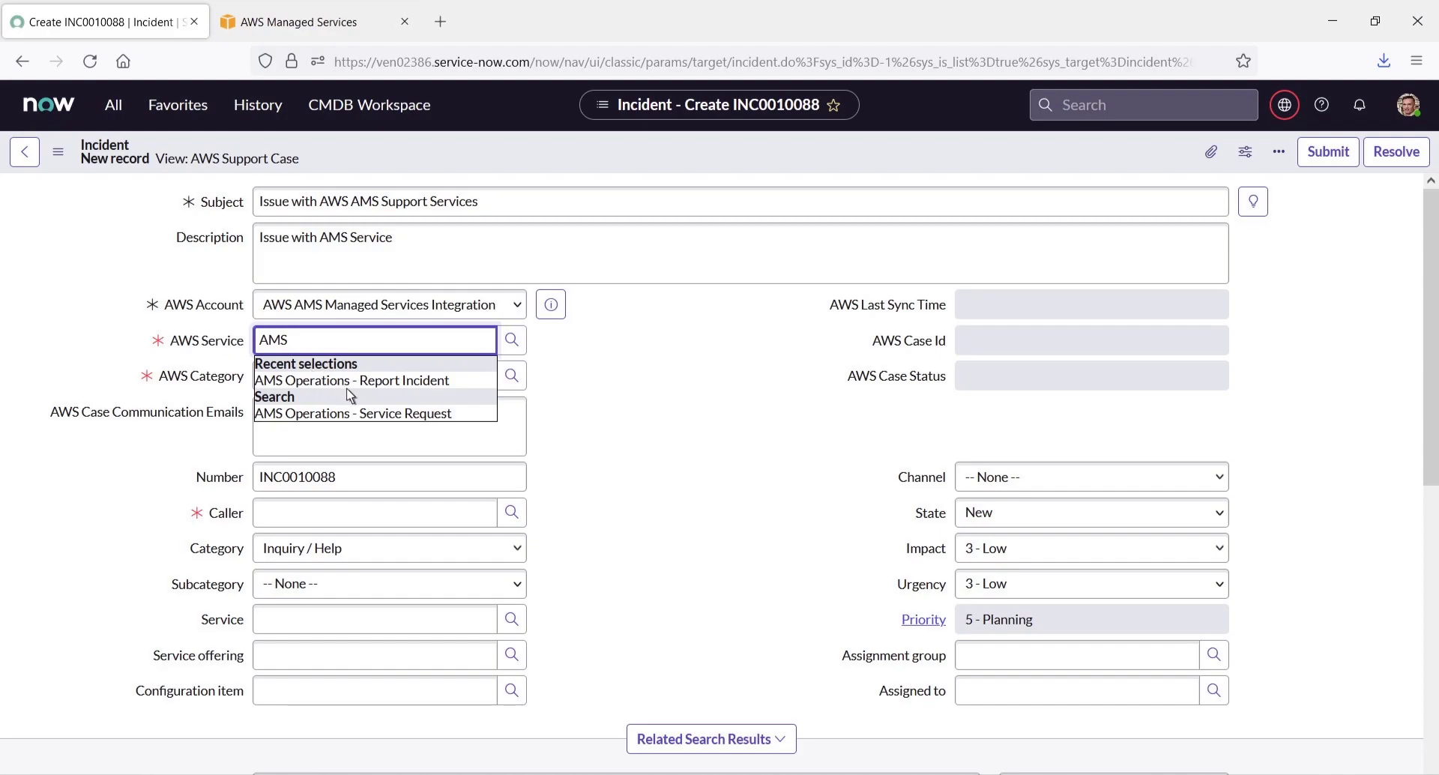
left_click(344, 382)
Set the AWS category to Service-related issue and choose a caller from recent selections.
left_click(346, 378)
type("Service")
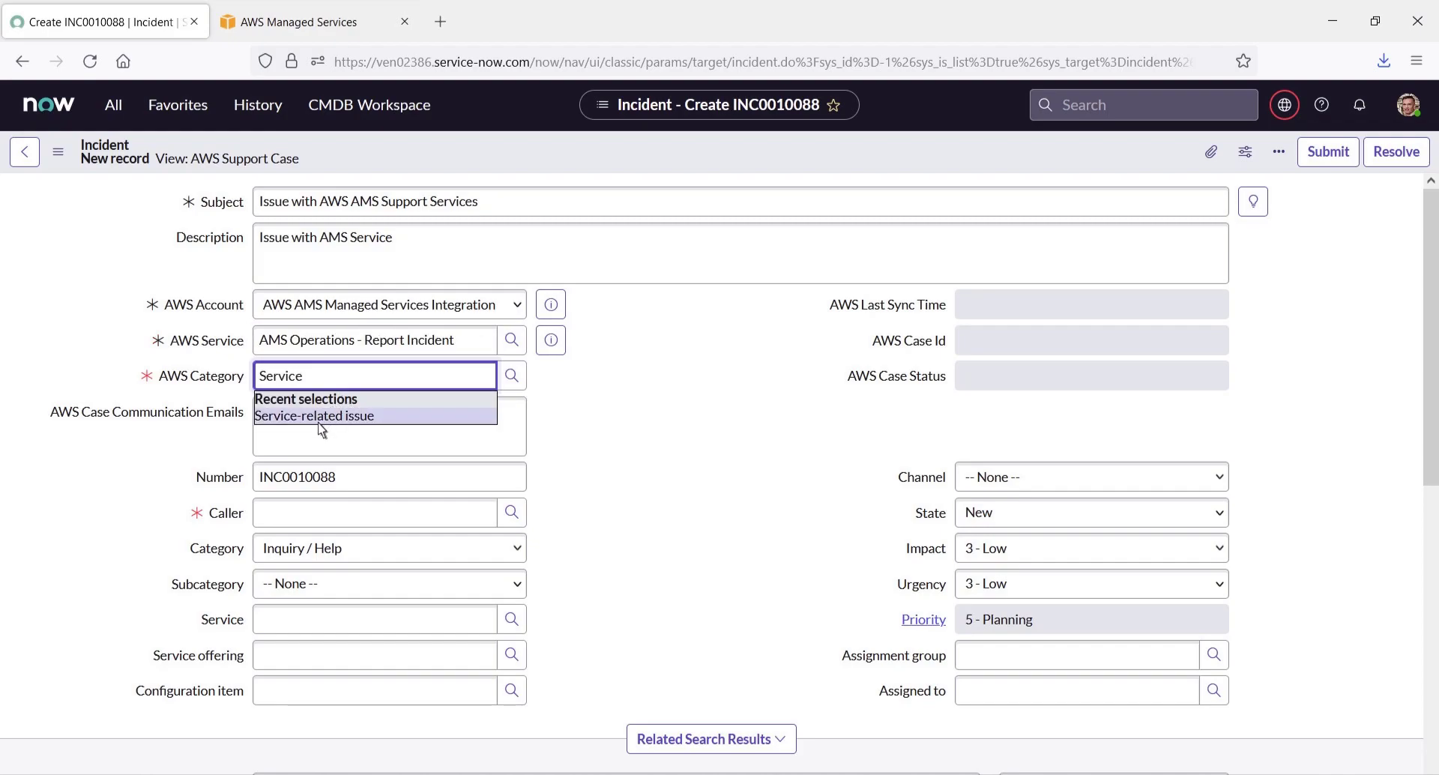
left_click(322, 416)
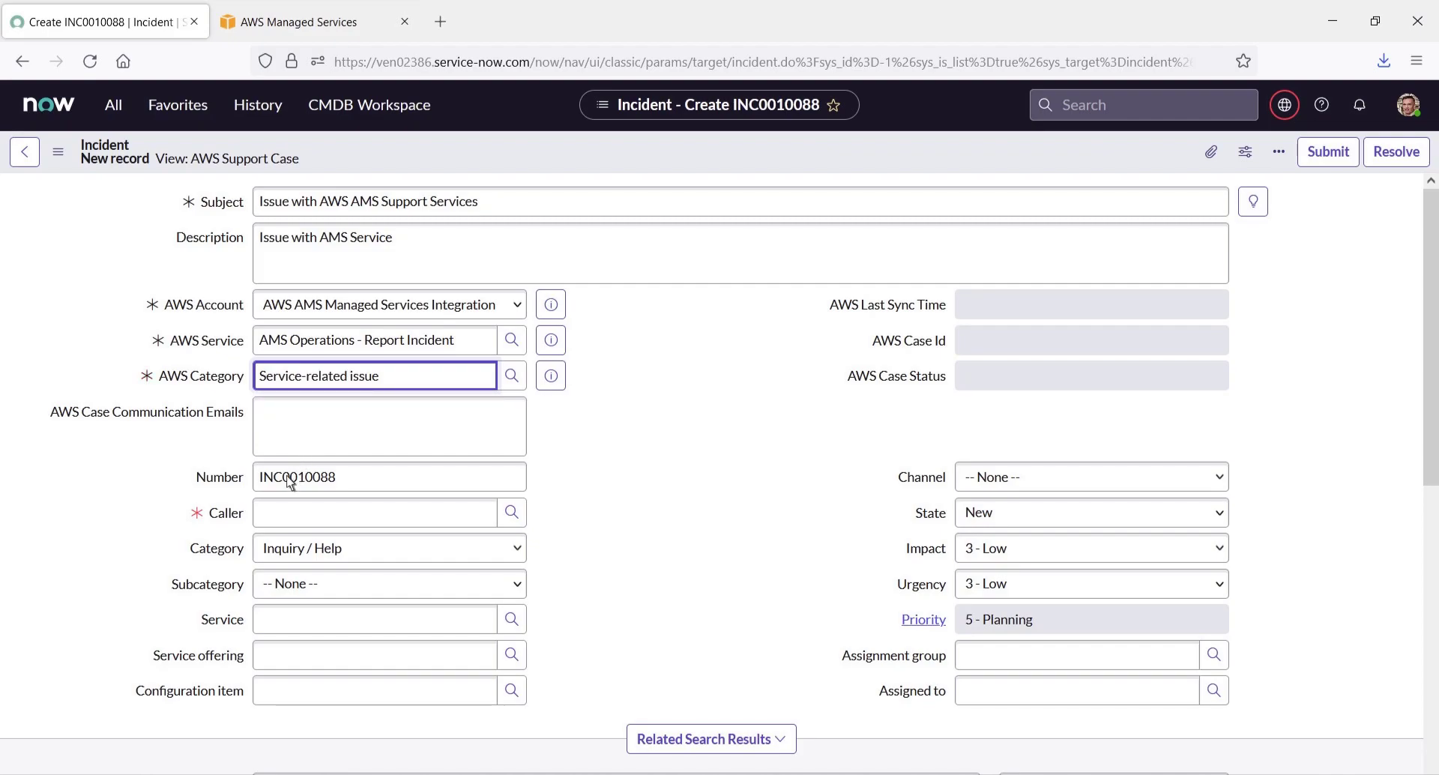
left_click(261, 518)
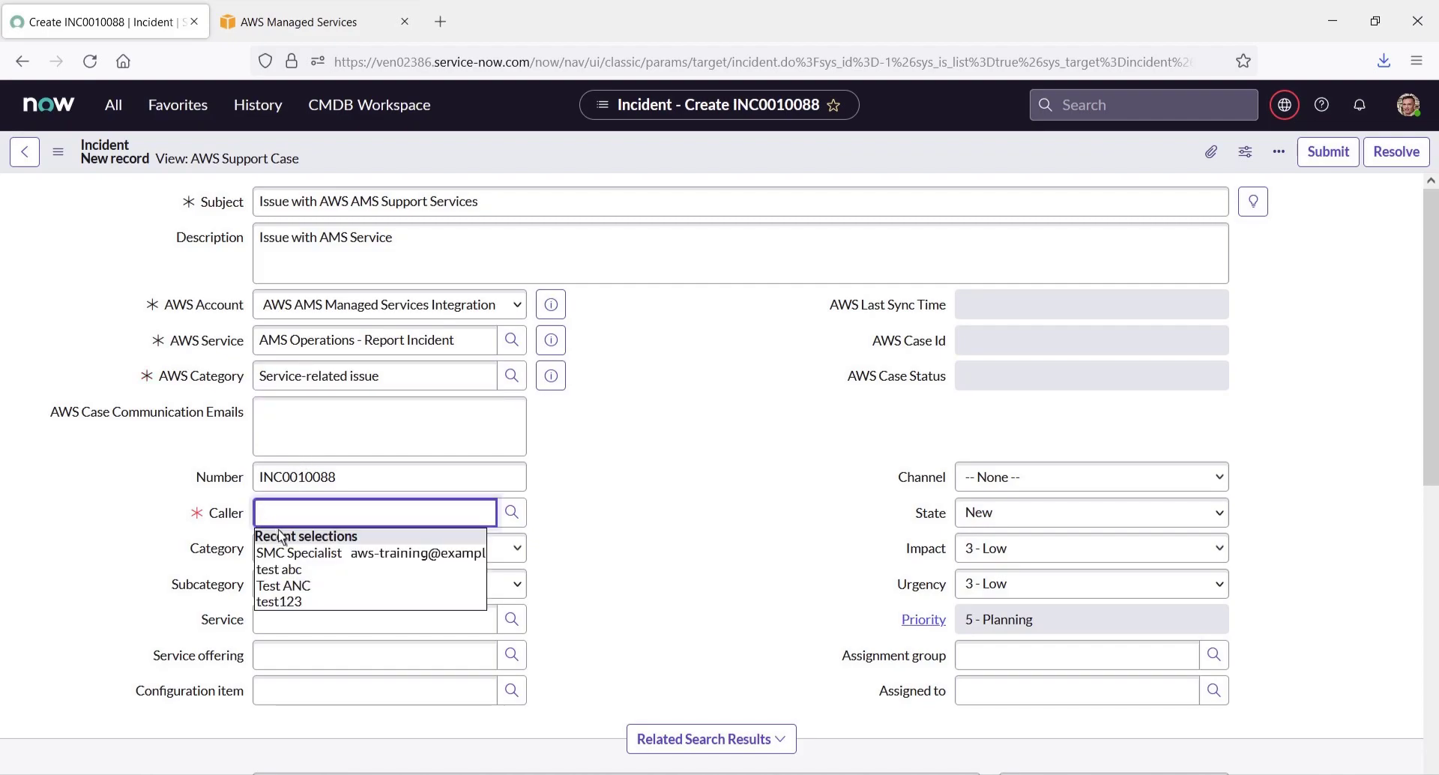
left_click(317, 559)
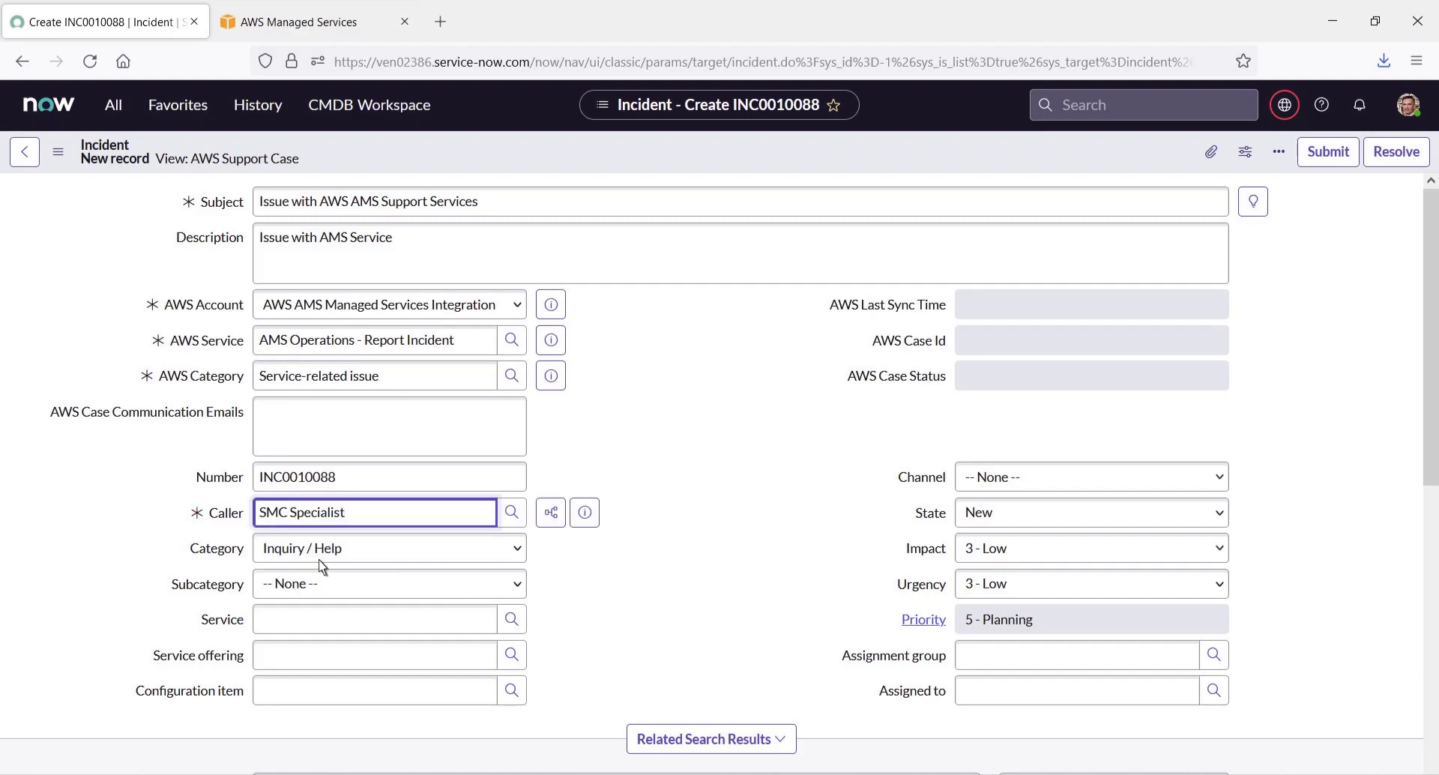
right_click(683, 166)
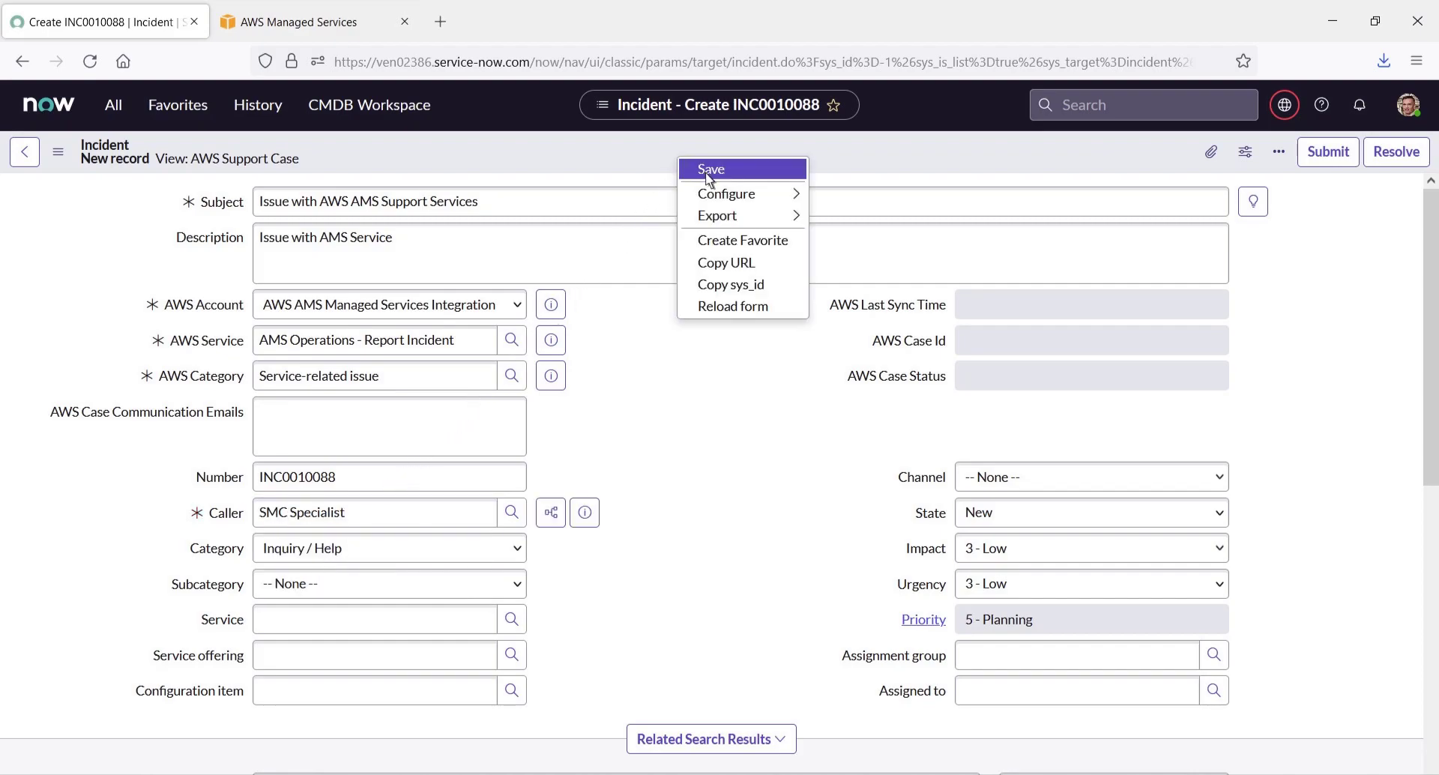
left_click(709, 171)
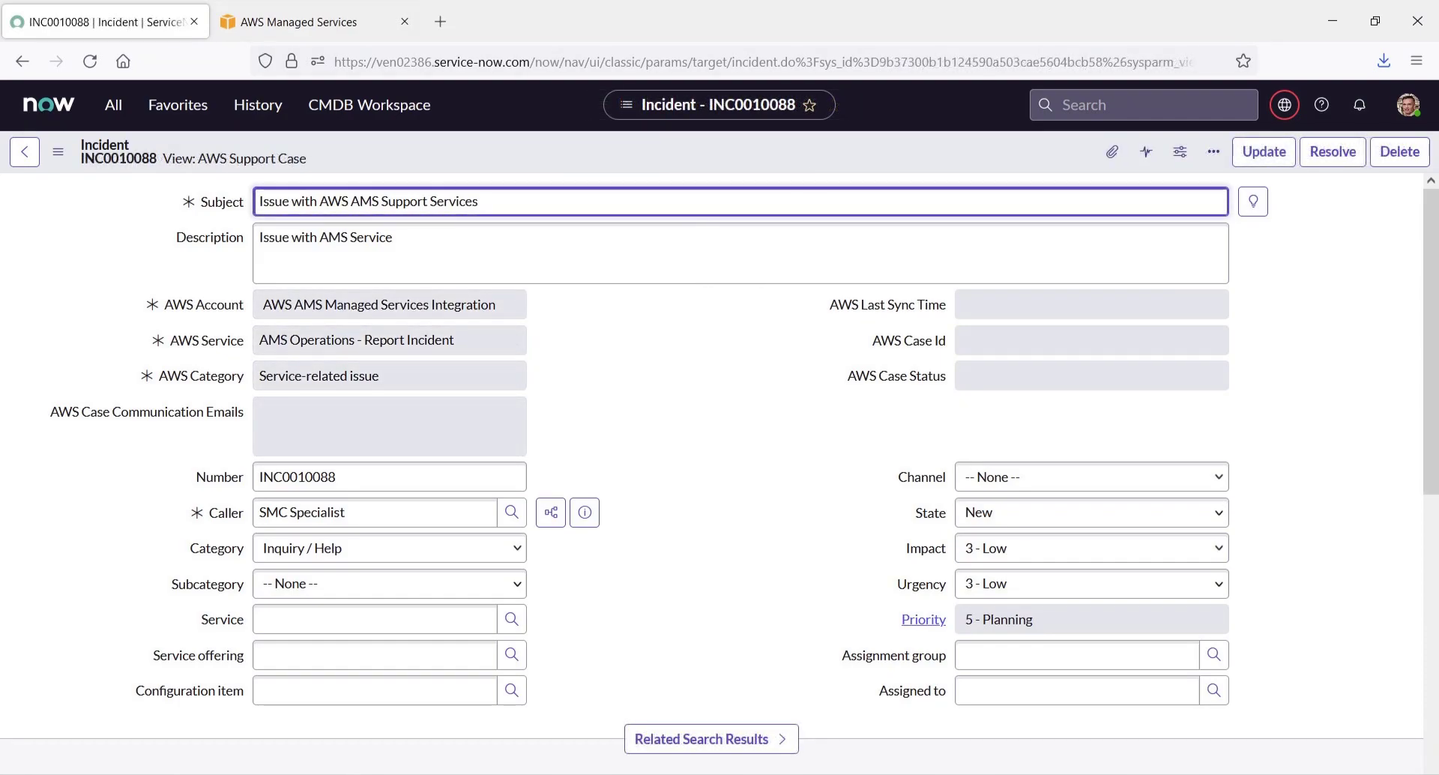
right_click(643, 159)
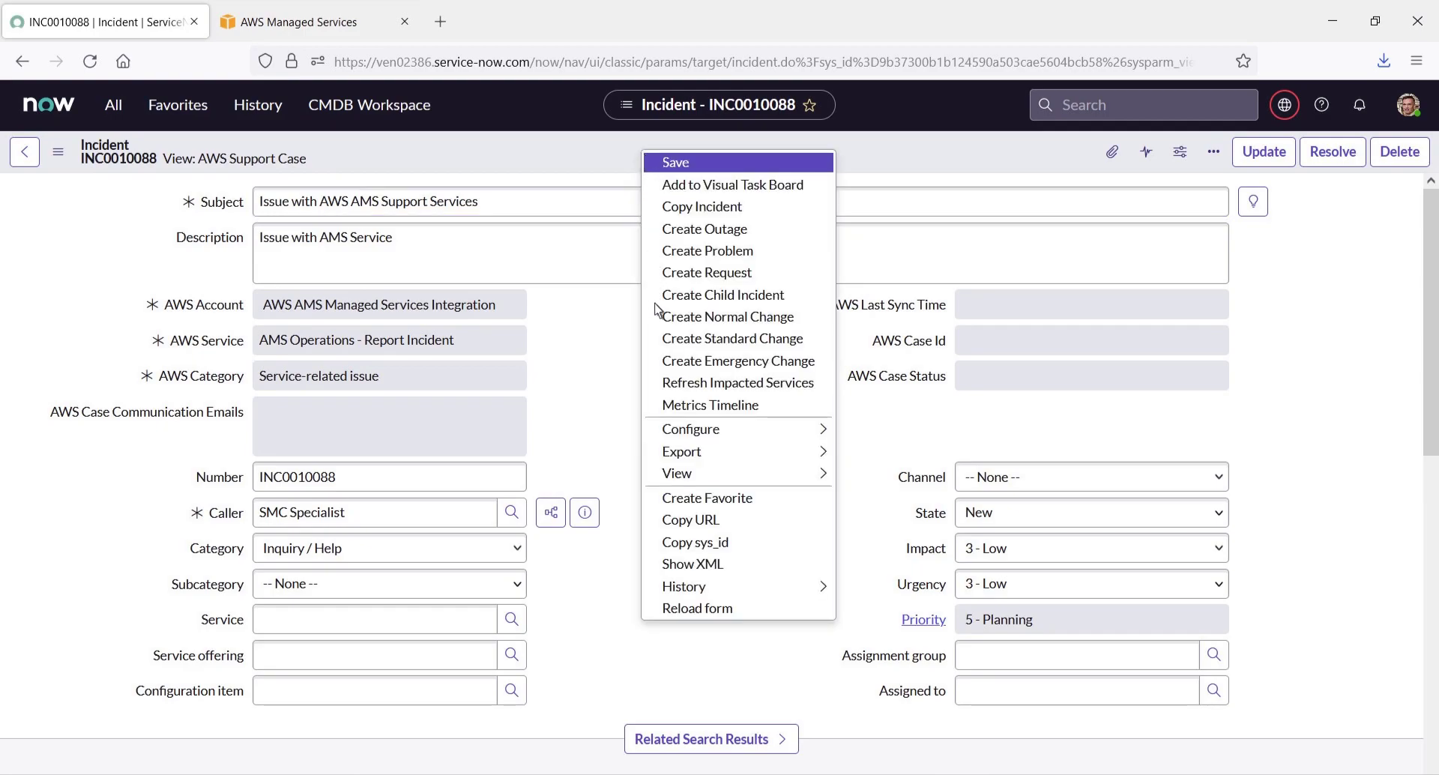
left_click(697, 607)
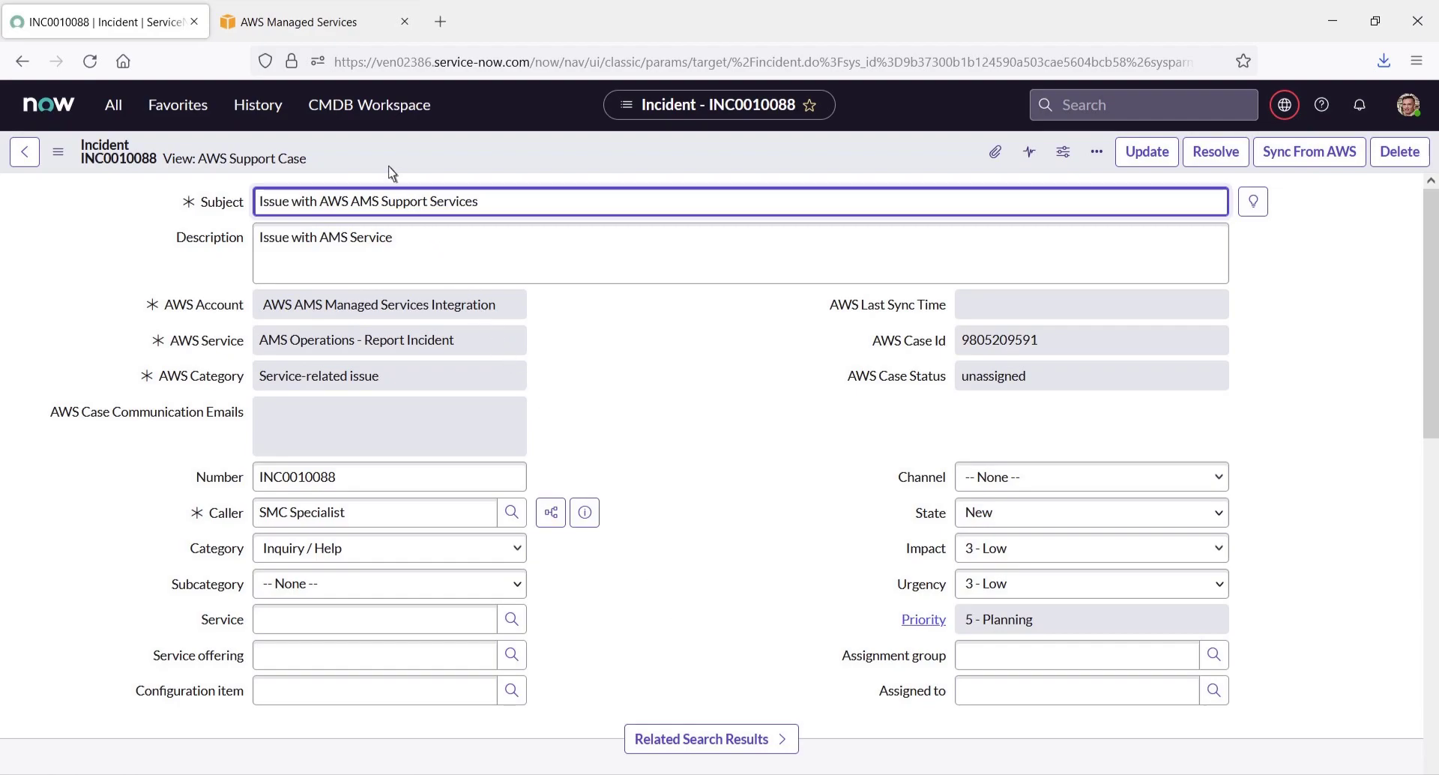
left_click(302, 34)
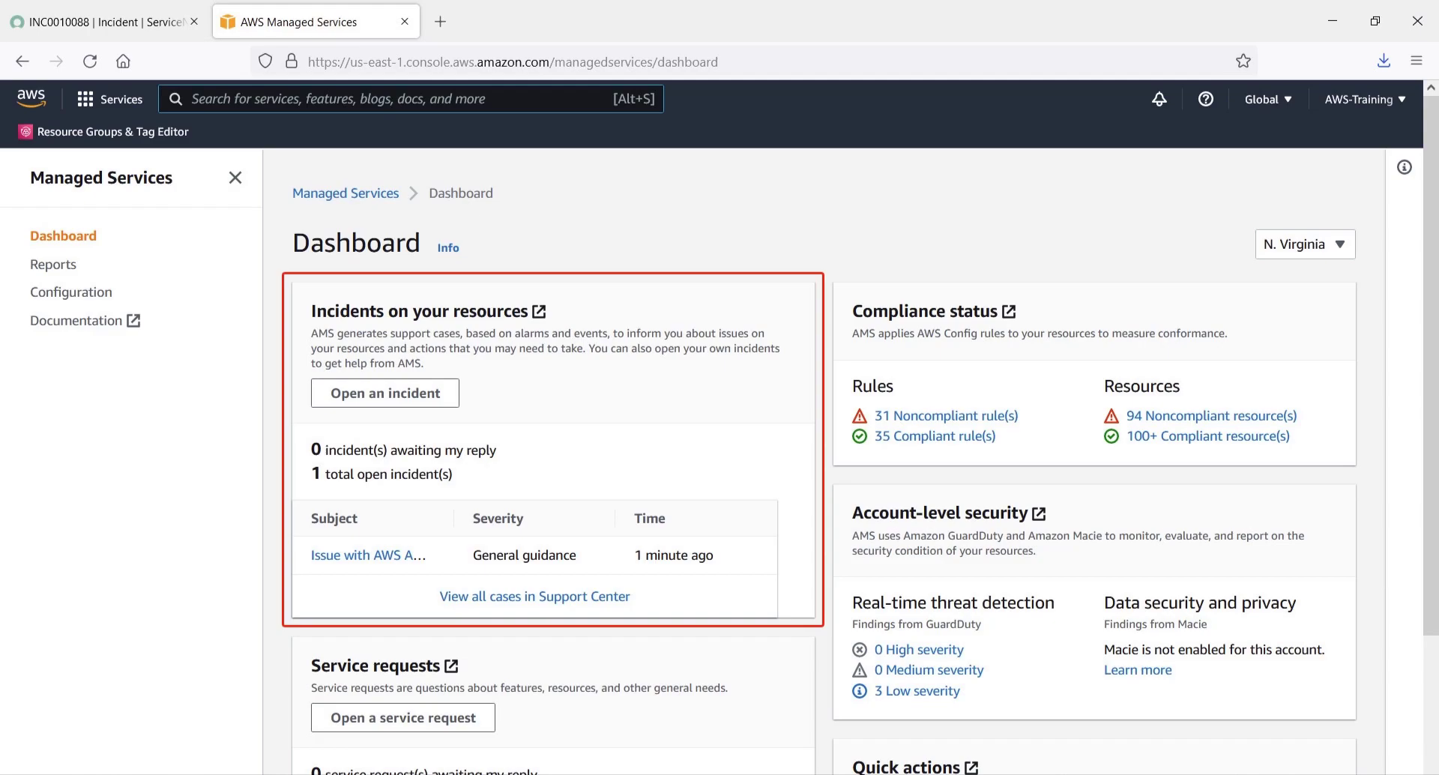
left_click(354, 562)
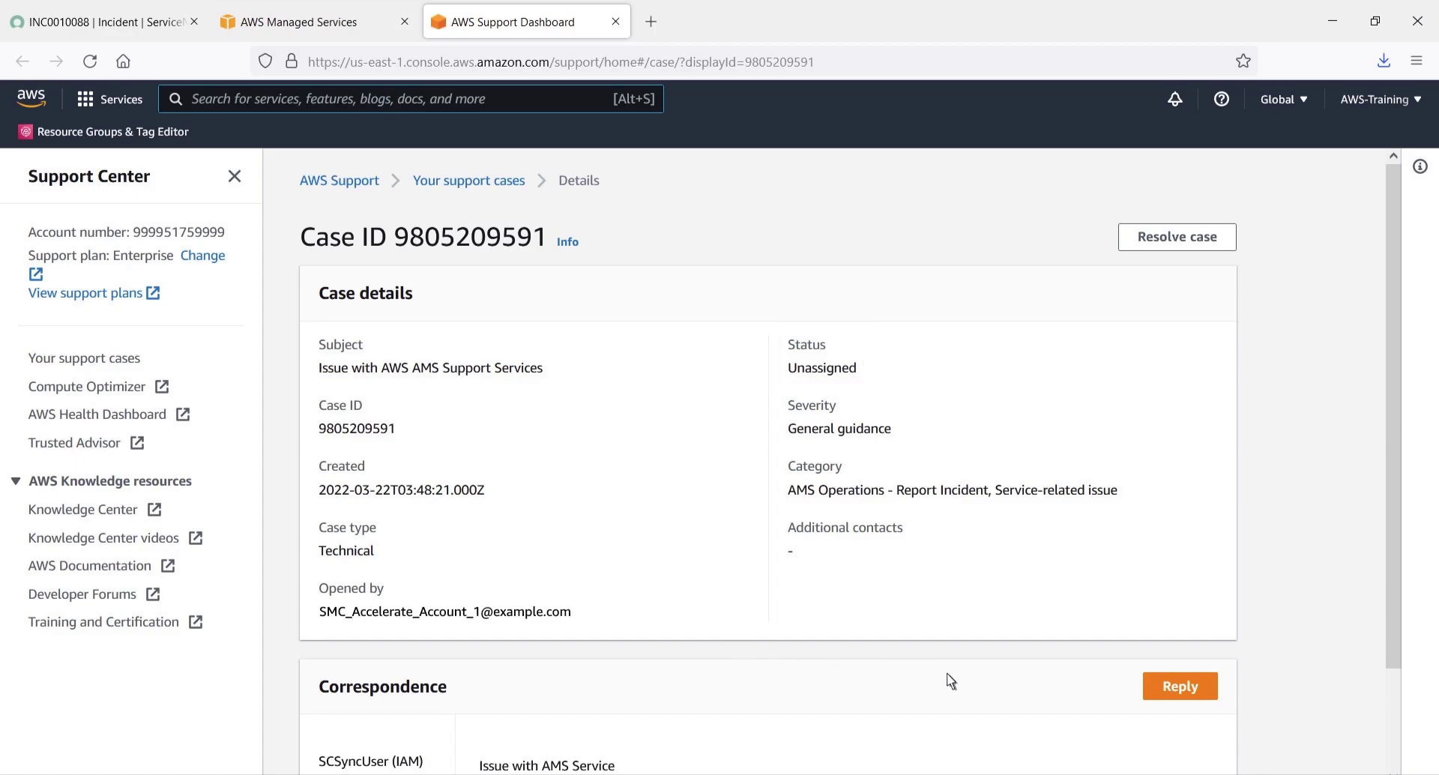
scroll(1396, 763, "down", 2)
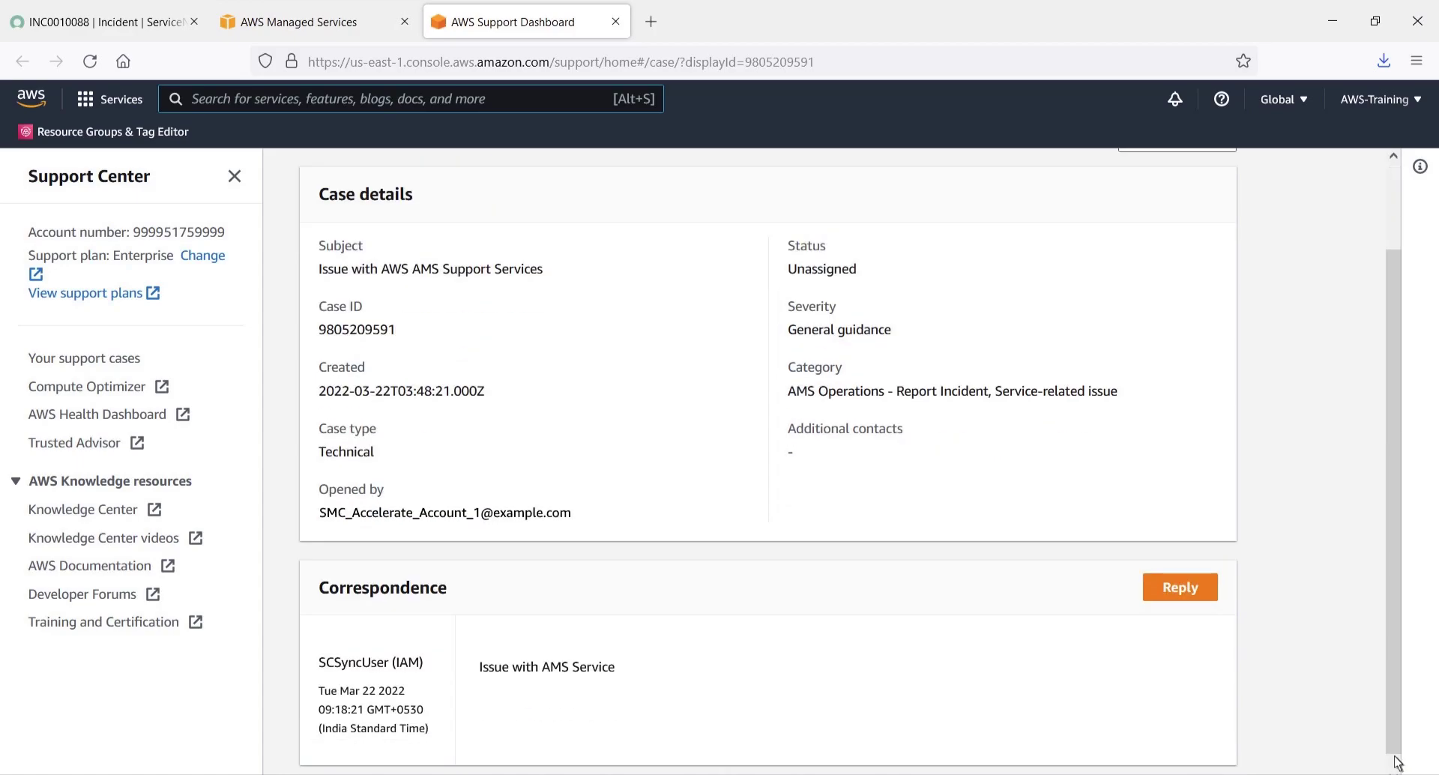
Submit the reply 'Hello I am working on your AWS AMS Support Case' on the case.
left_click(1197, 589)
scroll(1387, 519, "down", 2)
left_click(334, 608)
type("Hello I am working on your AWS AMS Support Case")
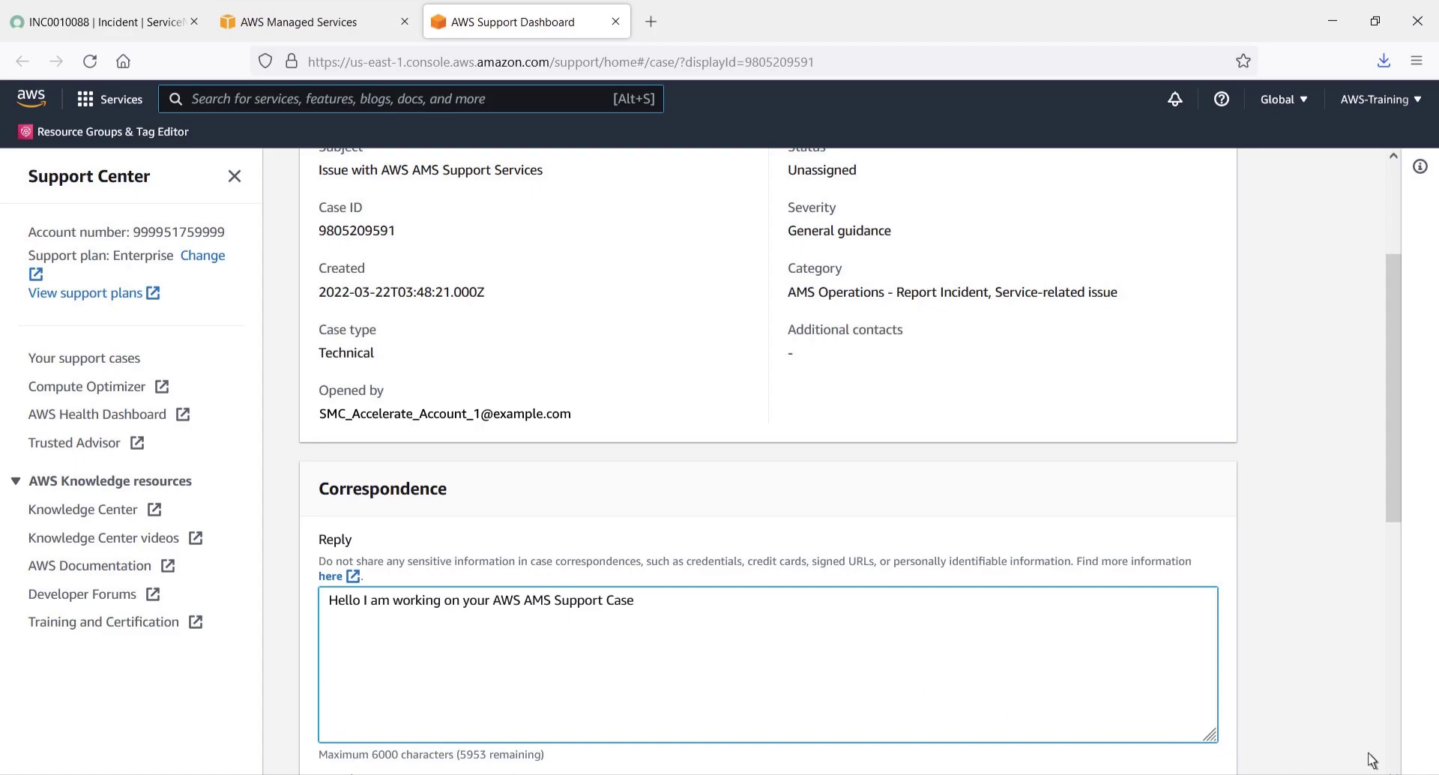
scroll(1395, 763, "down", 6)
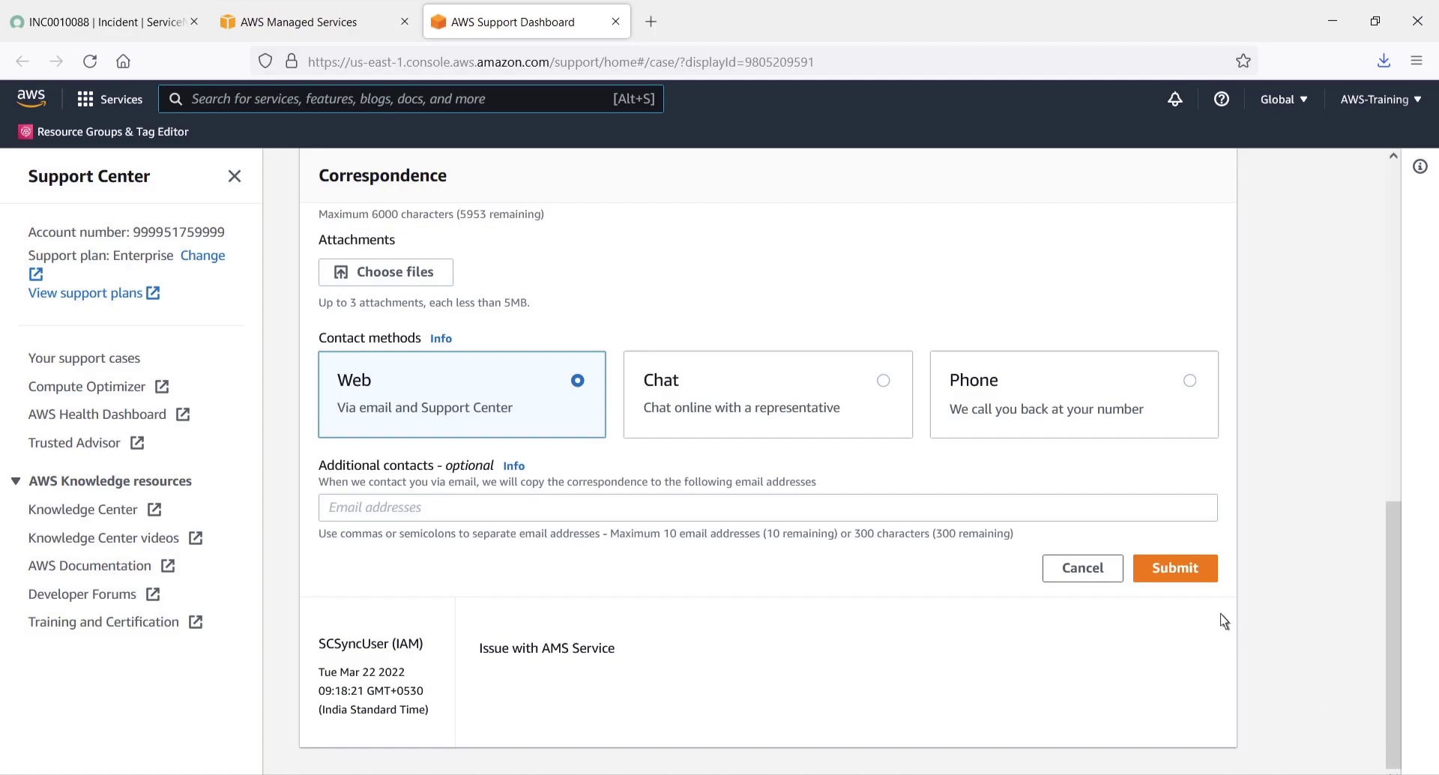
left_click(1175, 568)
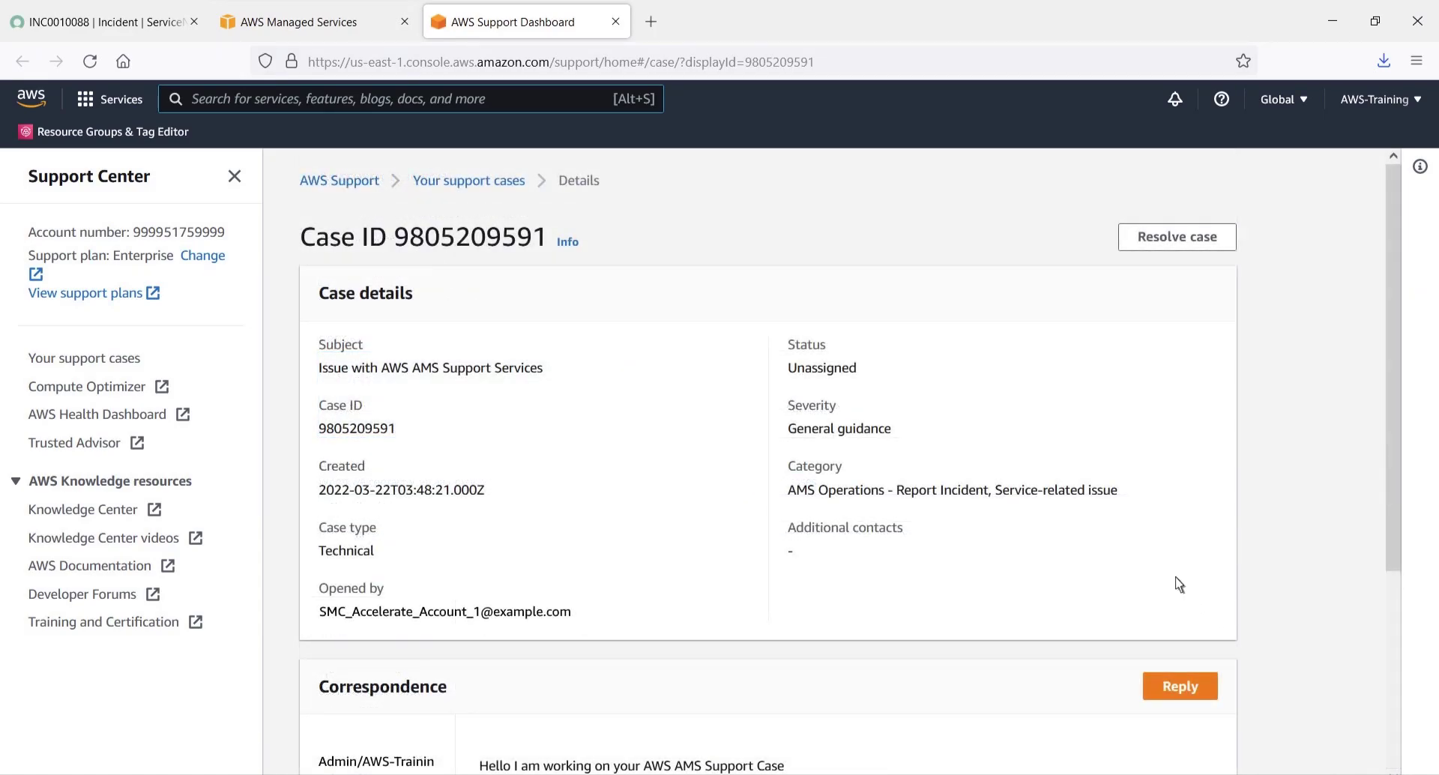
Sync INC0010088 from AWS and scroll to the synced reply in its notes.
left_click(107, 29)
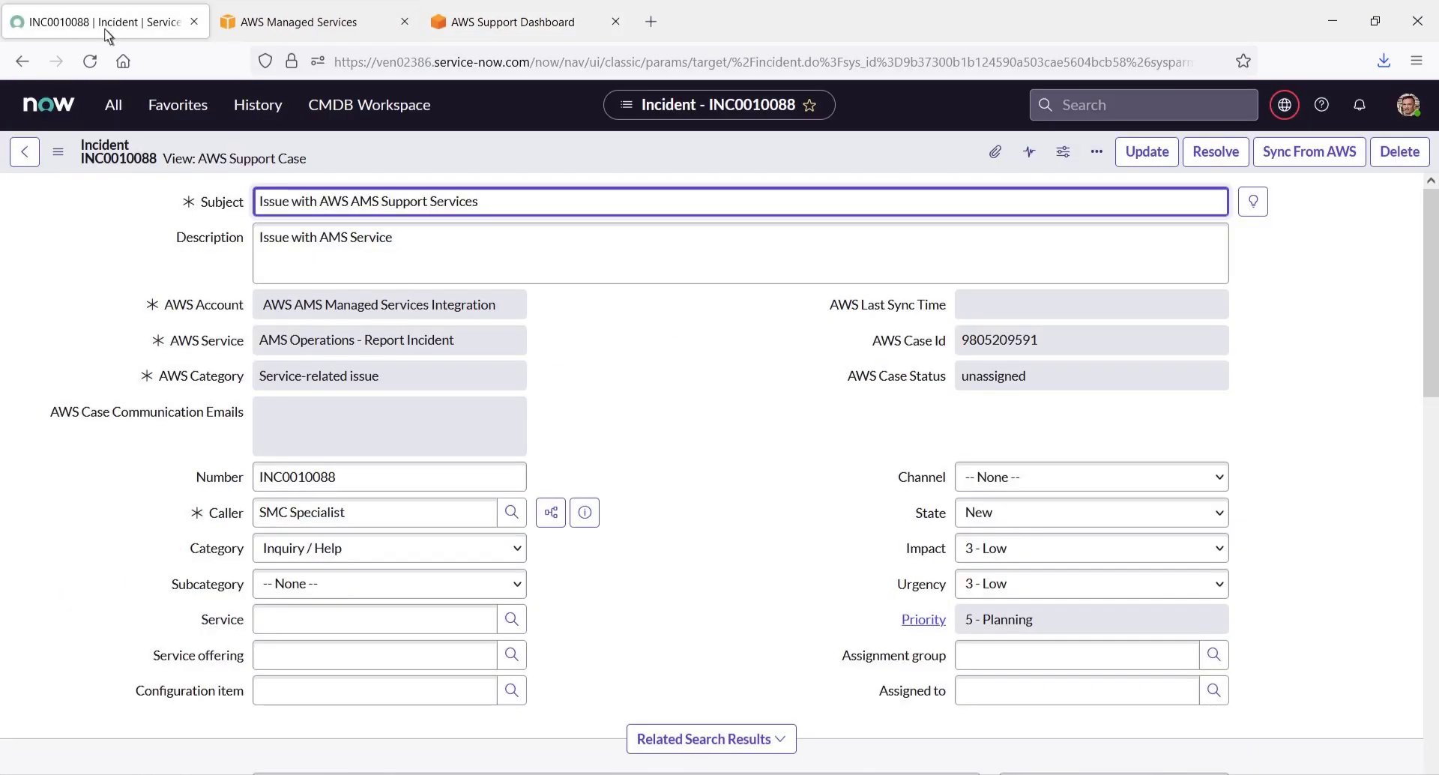
left_click(1310, 160)
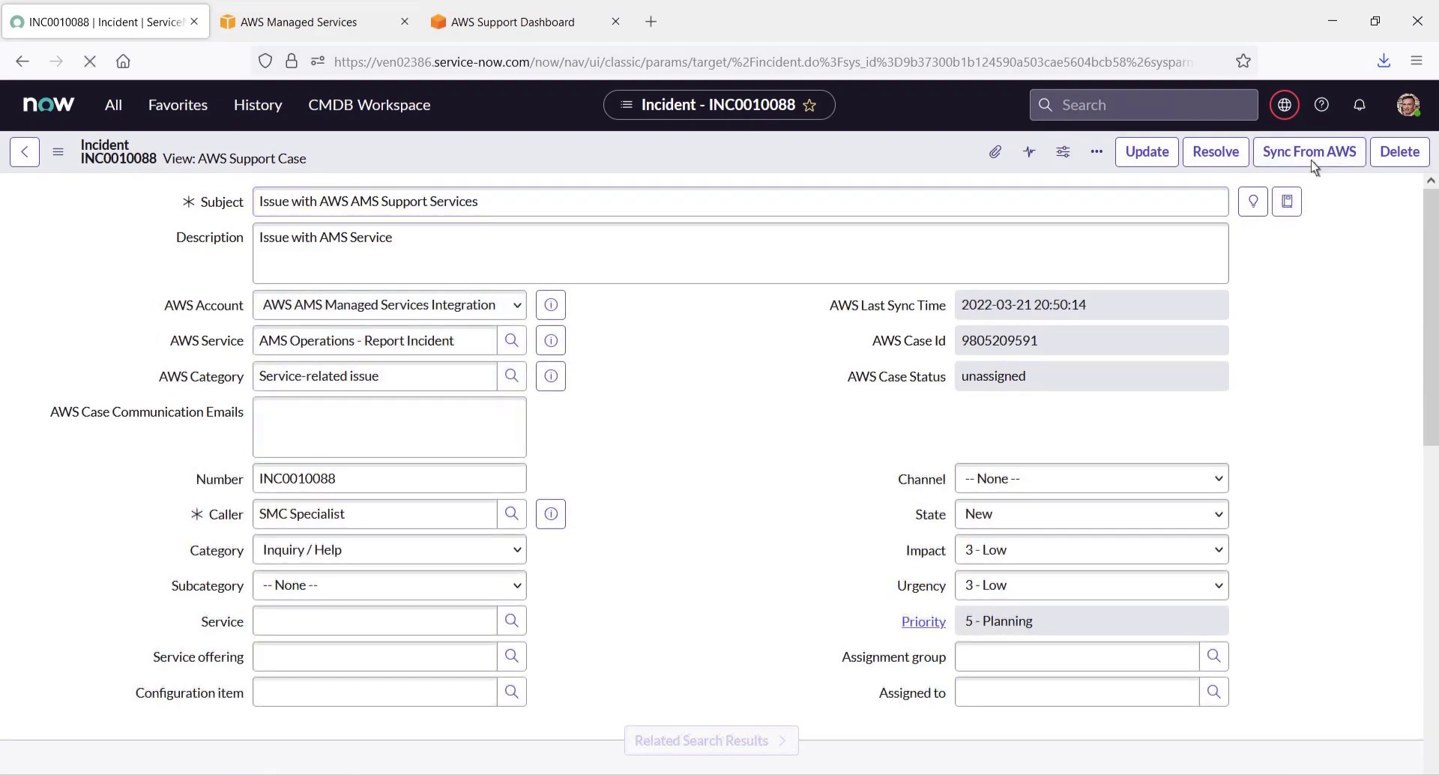
scroll(1428, 636, "down", 5)
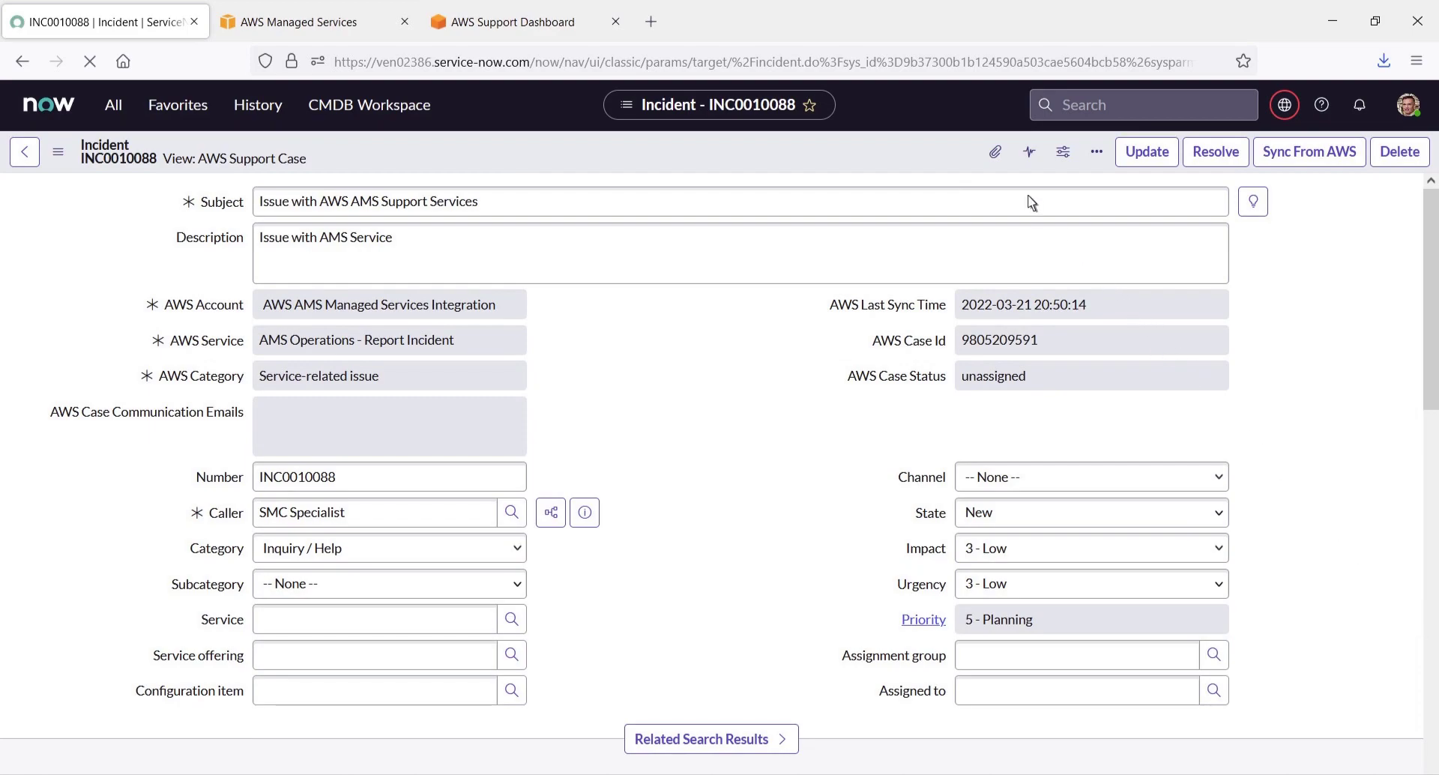
Upload Test Attachment.txt to incident INC0010088 through its Attachments dialog.
left_click(996, 153)
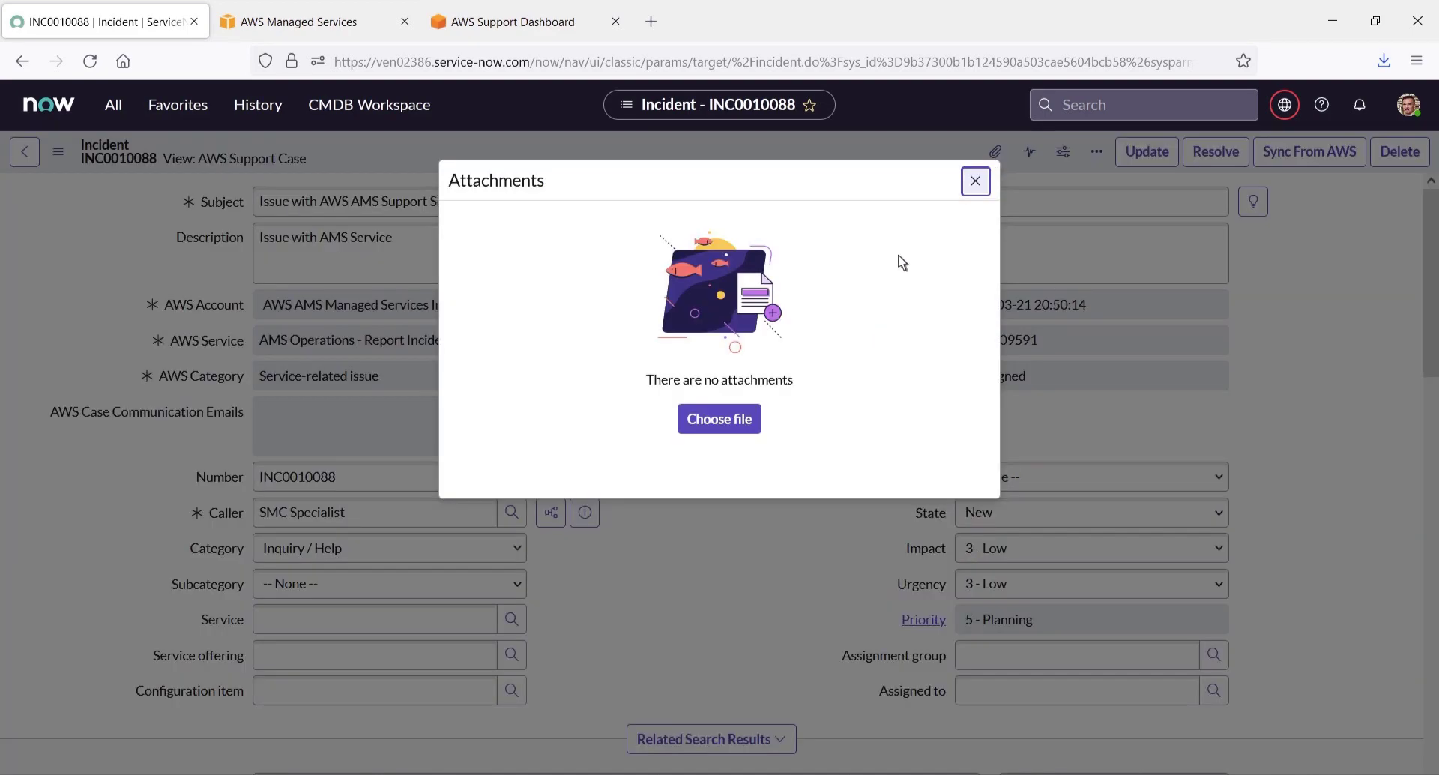
left_click(721, 420)
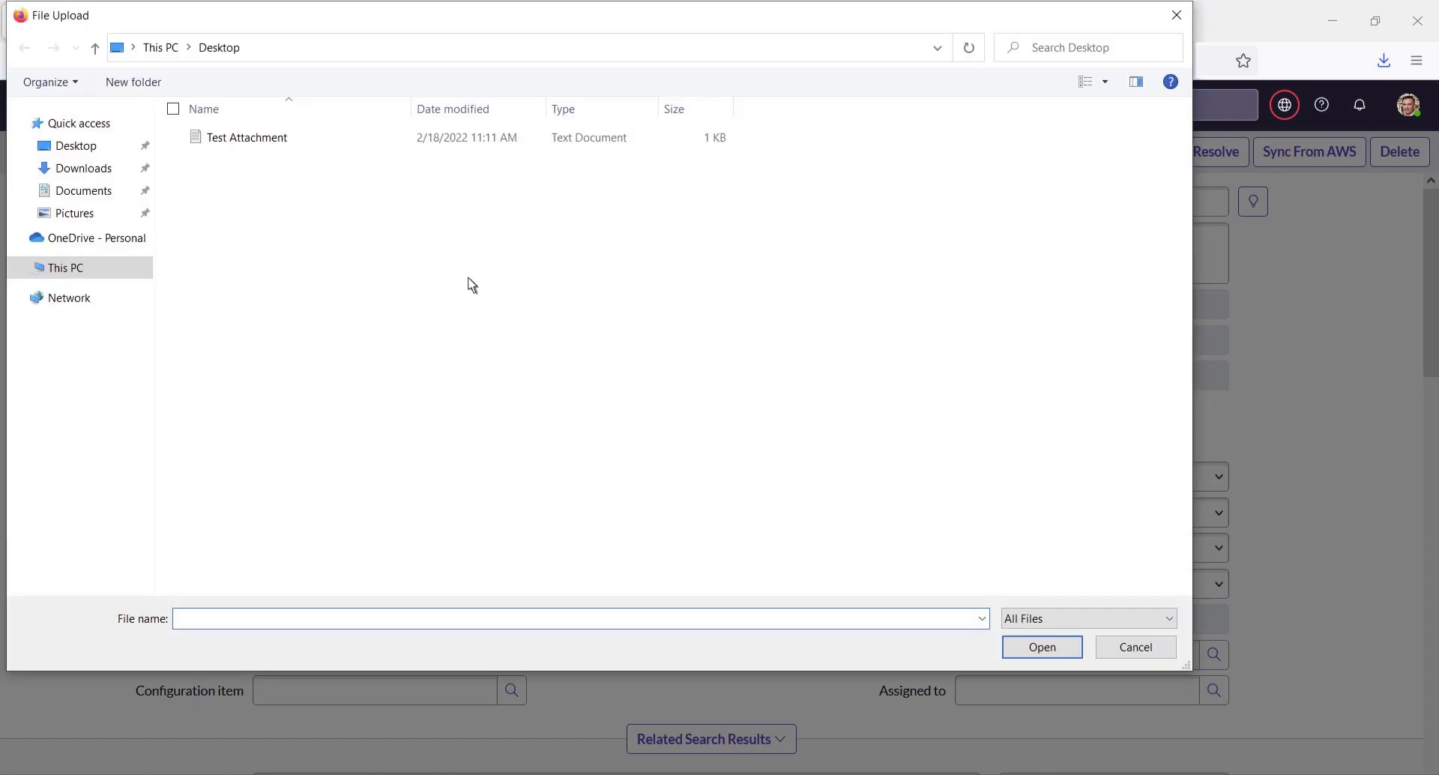
double_click(246, 145)
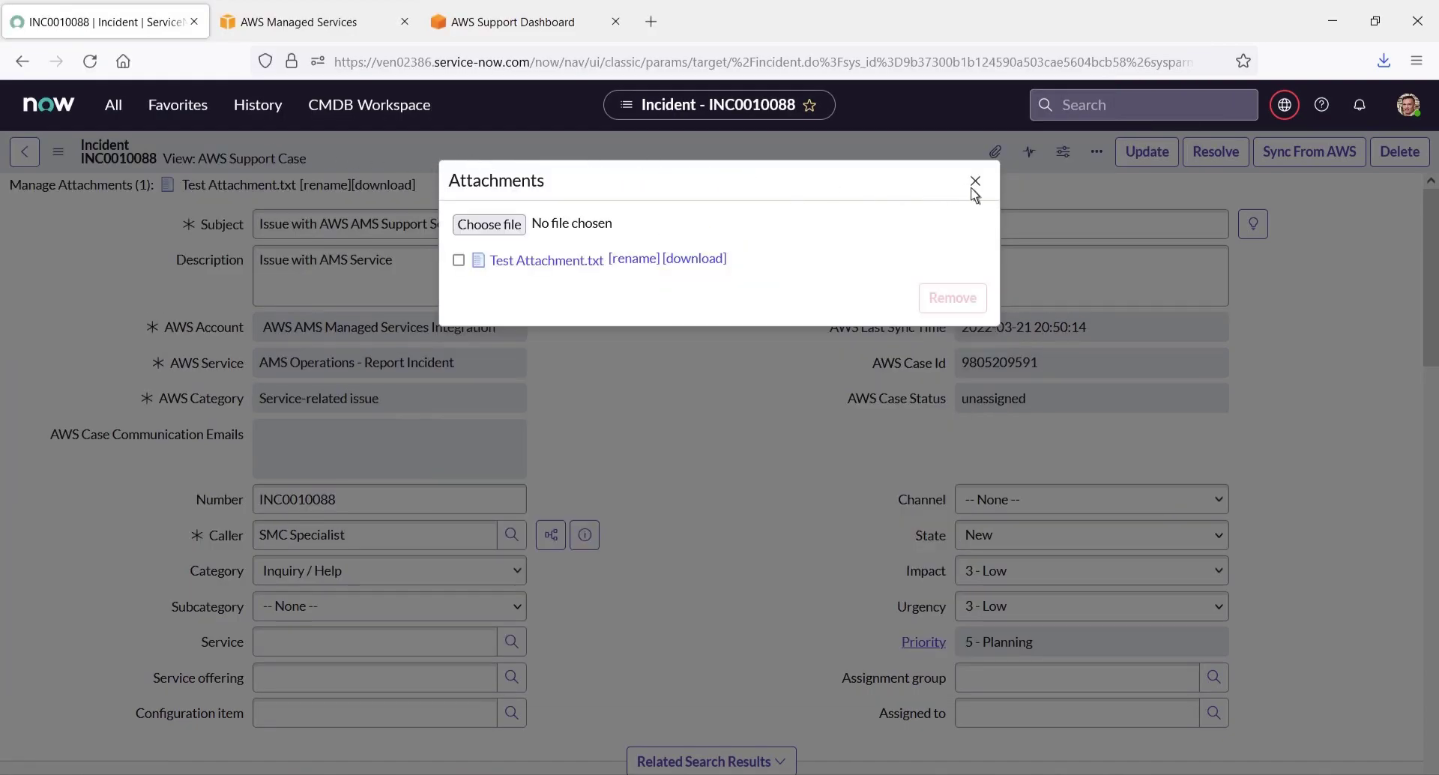
left_click(978, 187)
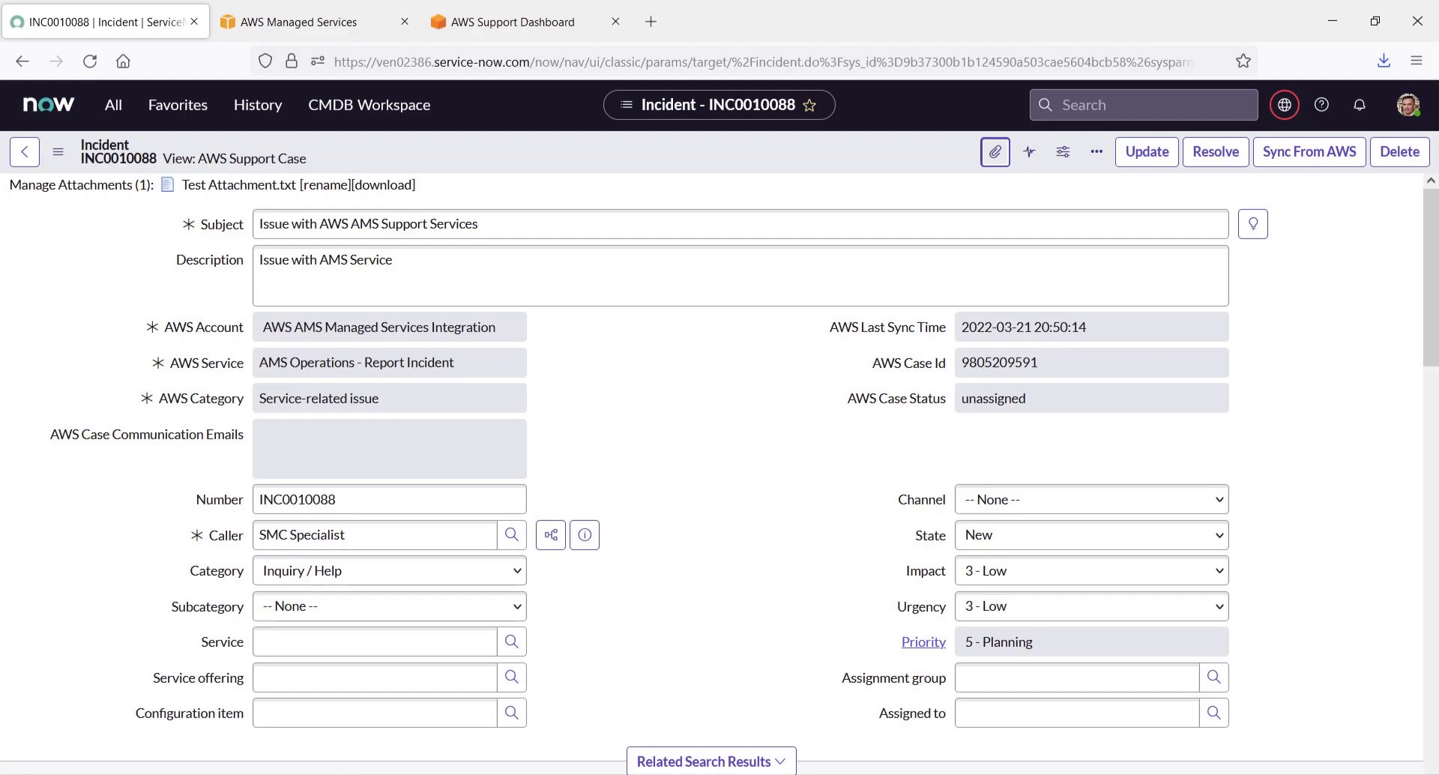
Confirm Test Attachment.txt appears in the AWS case correspondence, then return to INC0010088.
left_click(506, 30)
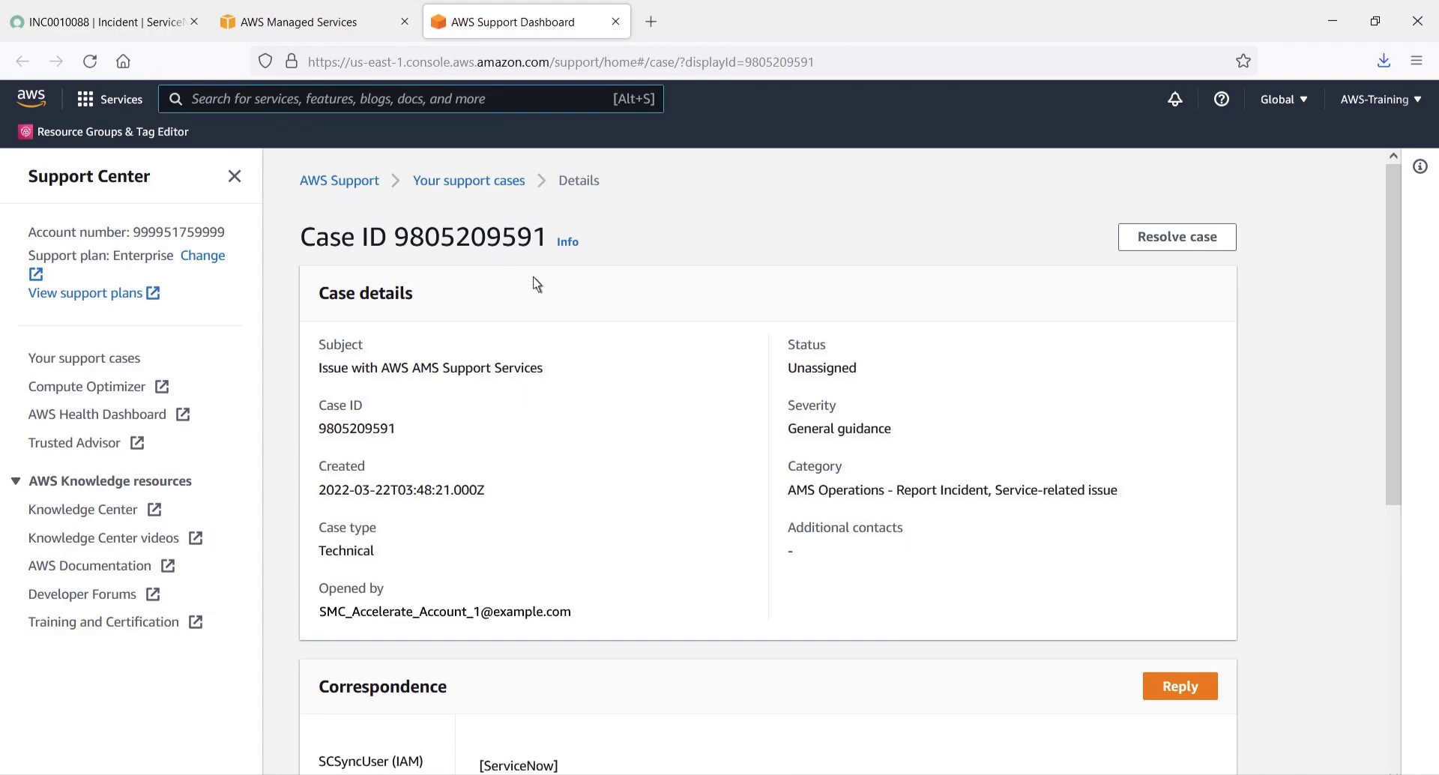
scroll(1395, 691, "down", 4)
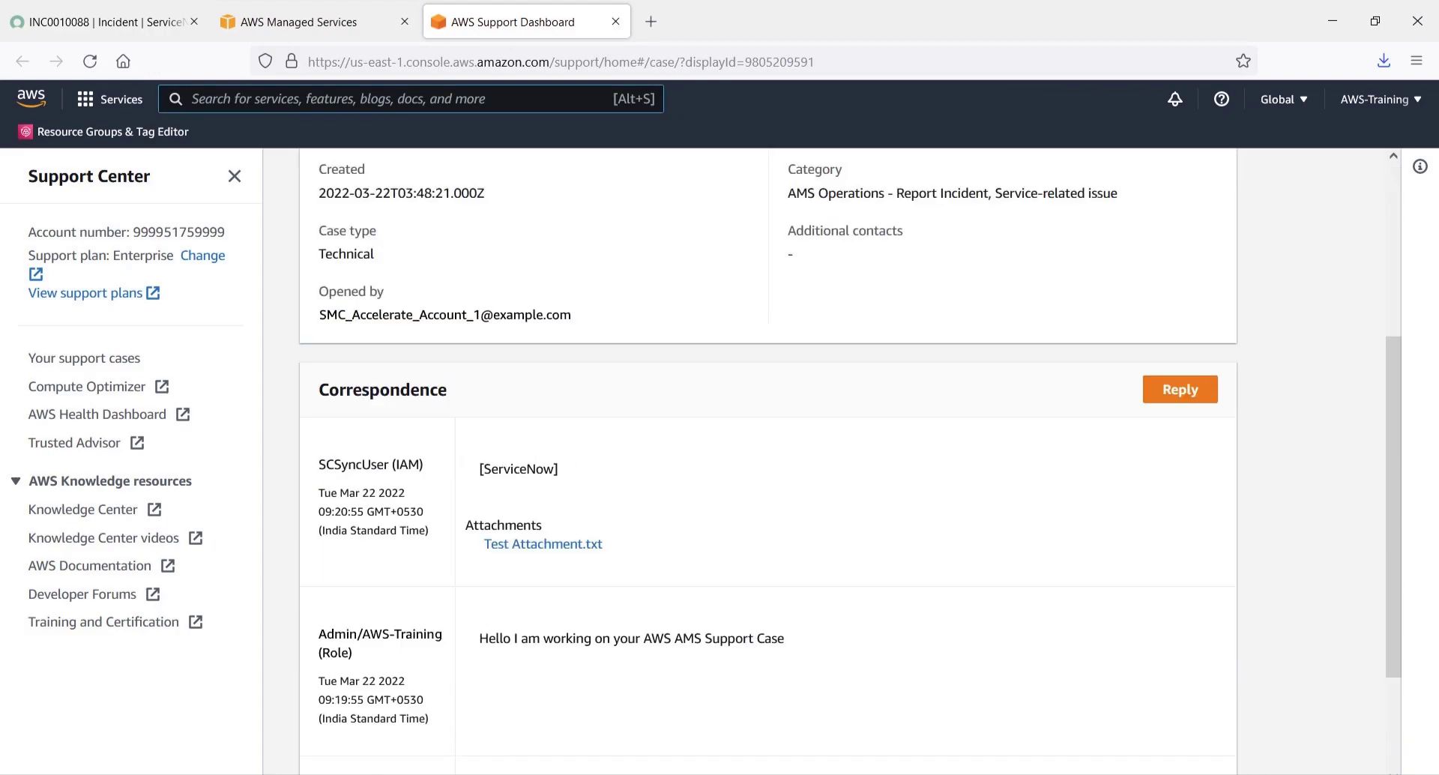
left_click(1394, 173)
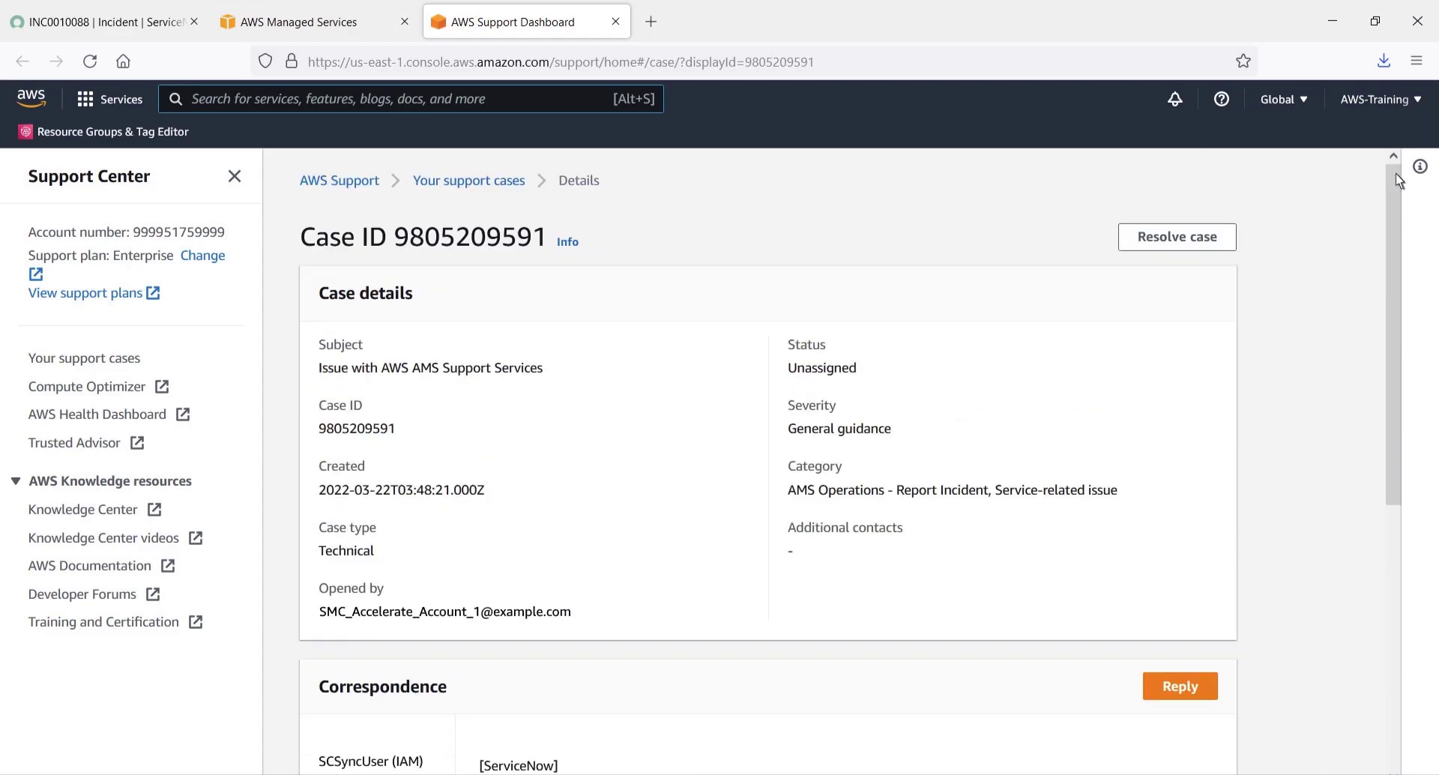
left_click(105, 30)
Set resolution code Solved (Work Around) with resolution notes 'Resolving the case'.
scroll(1212, 164, "down", 5)
scroll(1432, 758, "down", 6)
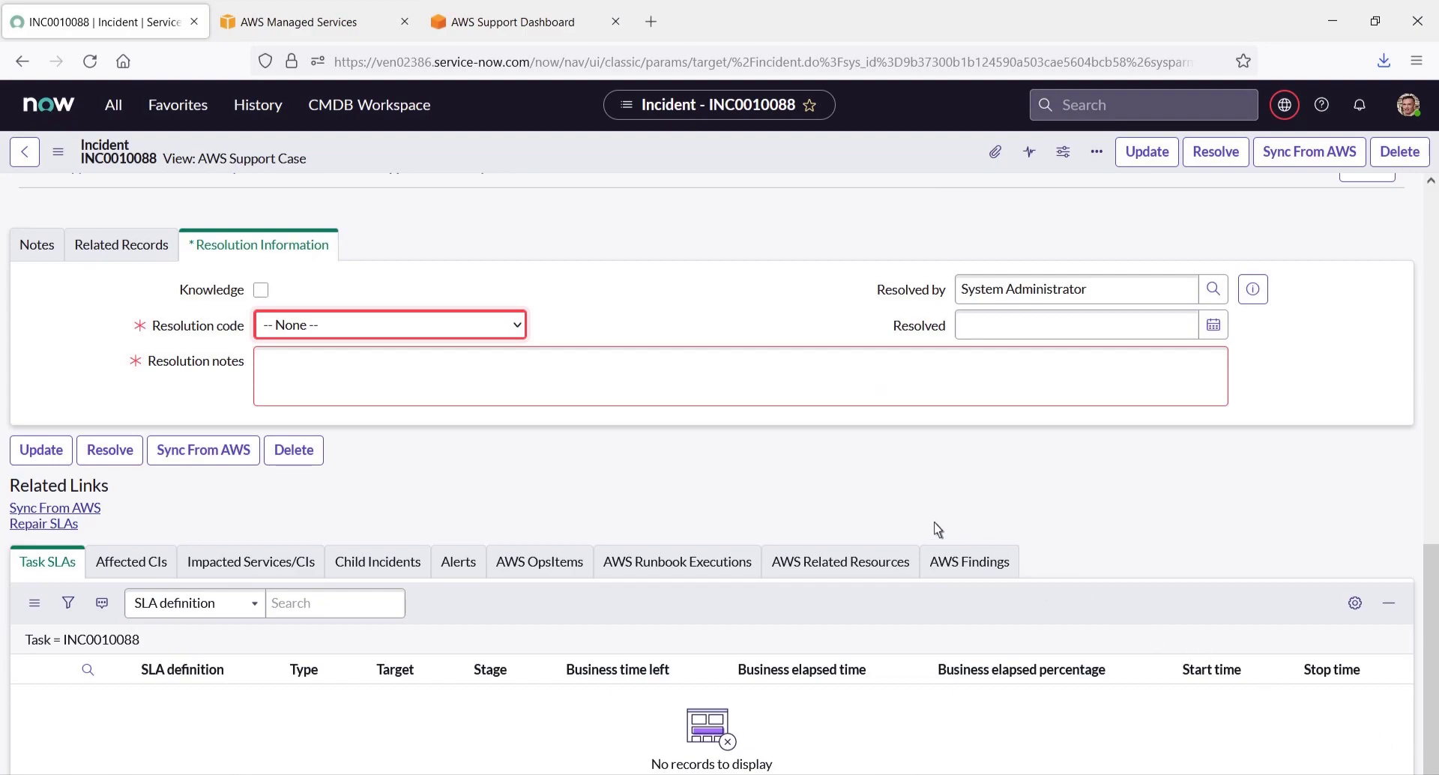
left_click(517, 325)
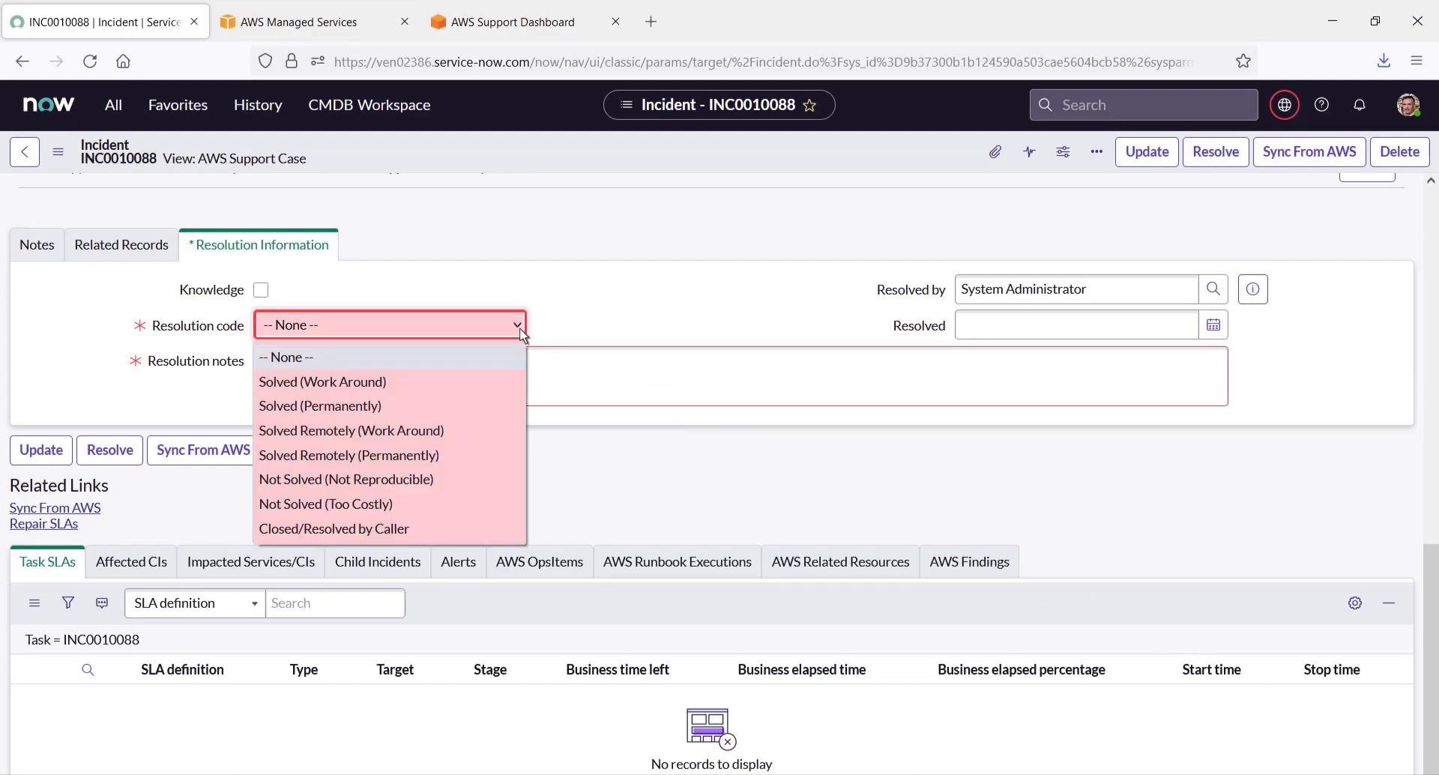
left_click(322, 388)
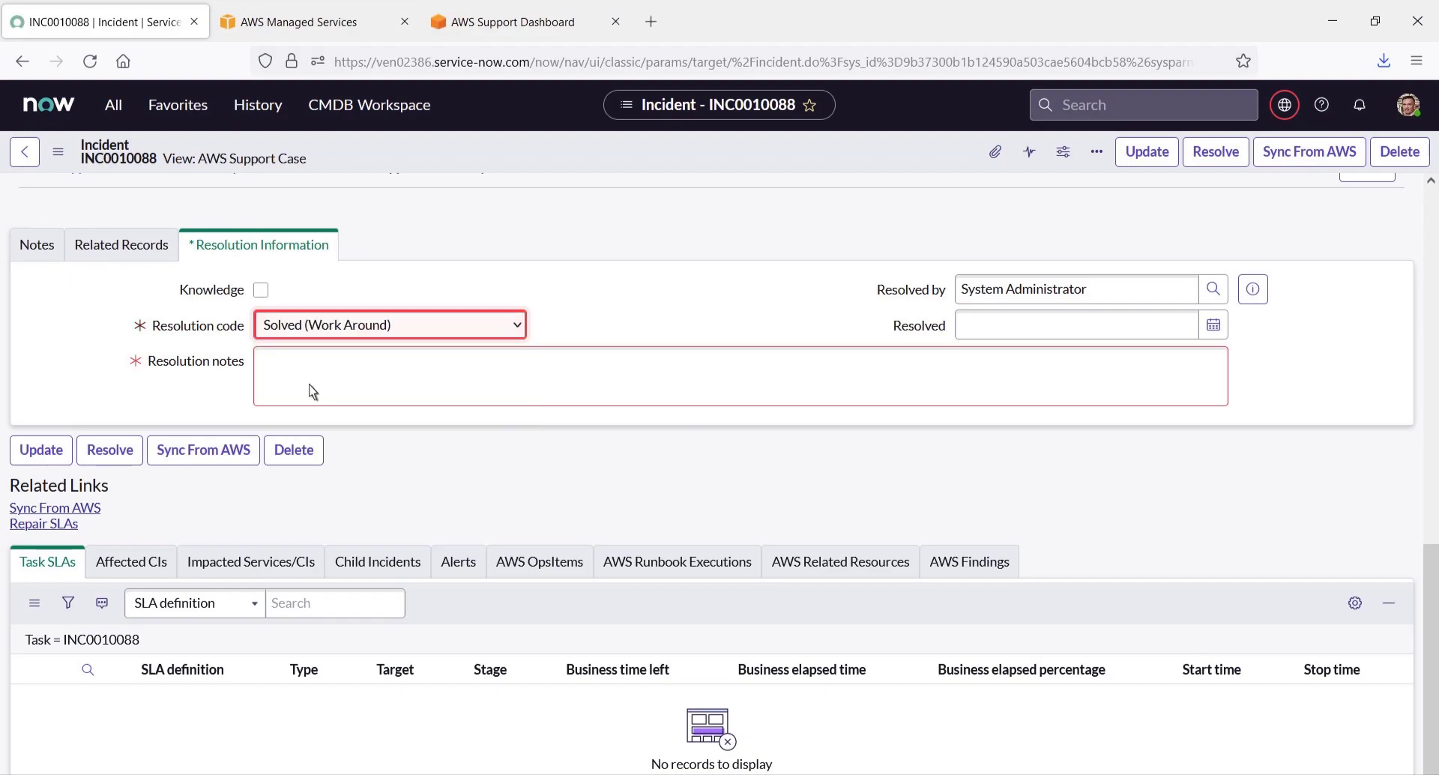
left_click(268, 366)
type("Resolving the case")
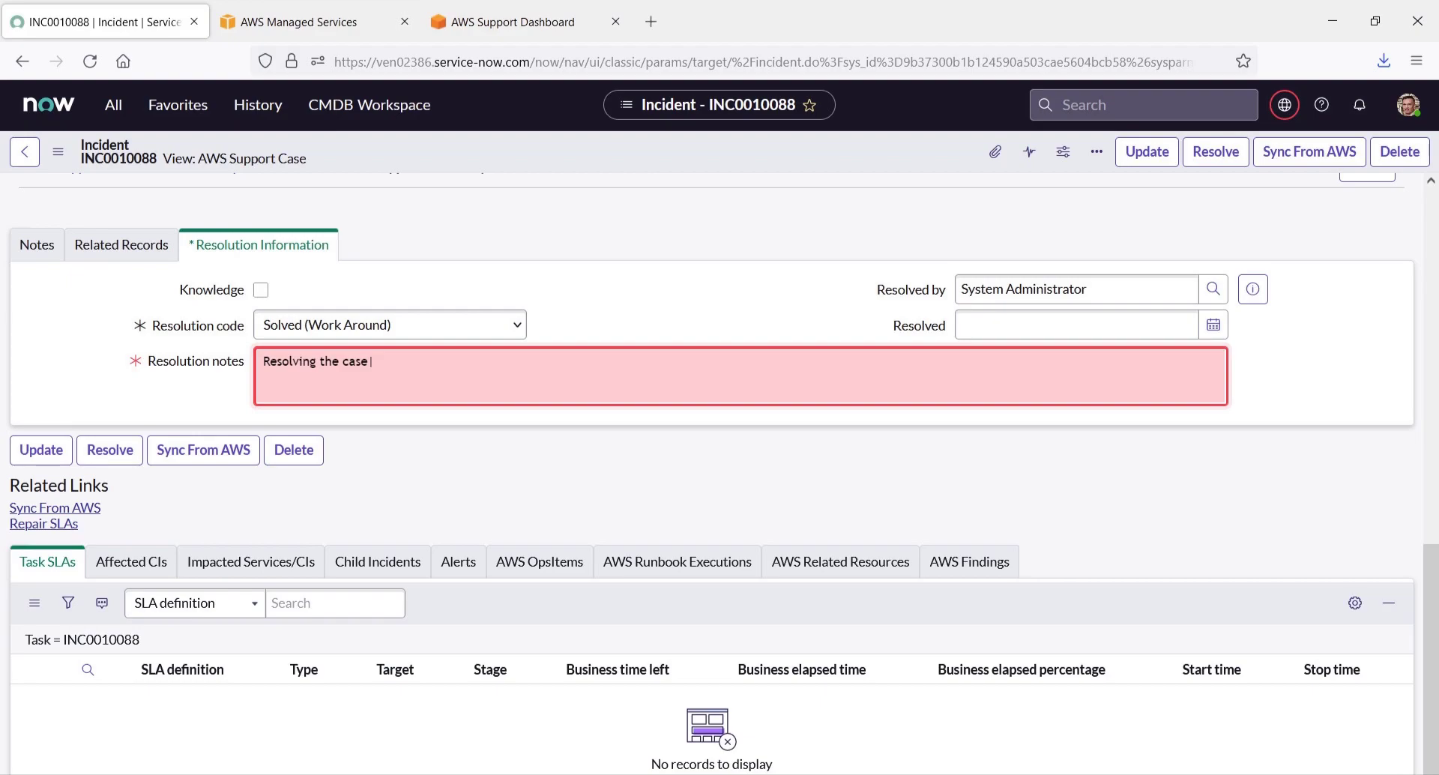
Resolve INC0010088, reopen it to see AWS Case Status resolved, and return to the AWS case.
left_click(1216, 152)
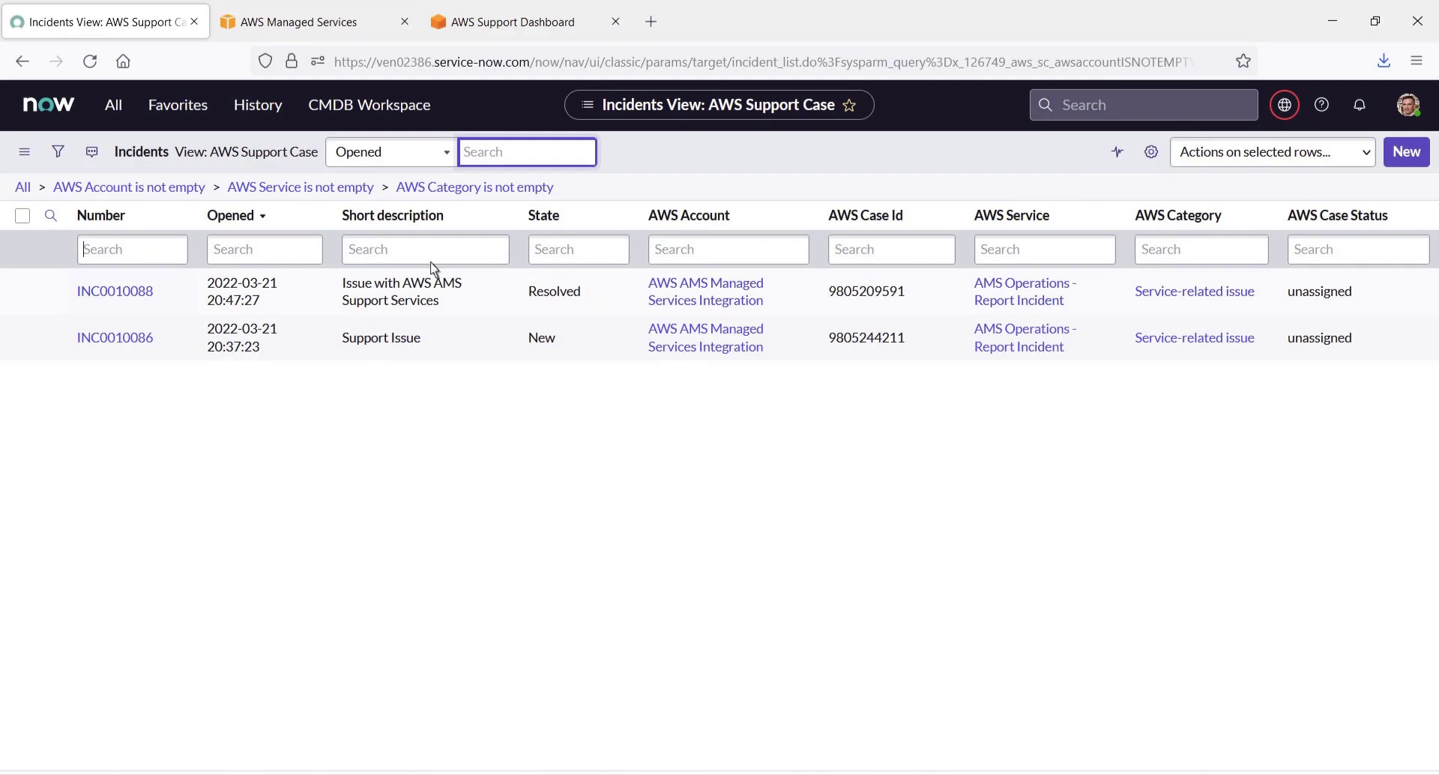
left_click(140, 299)
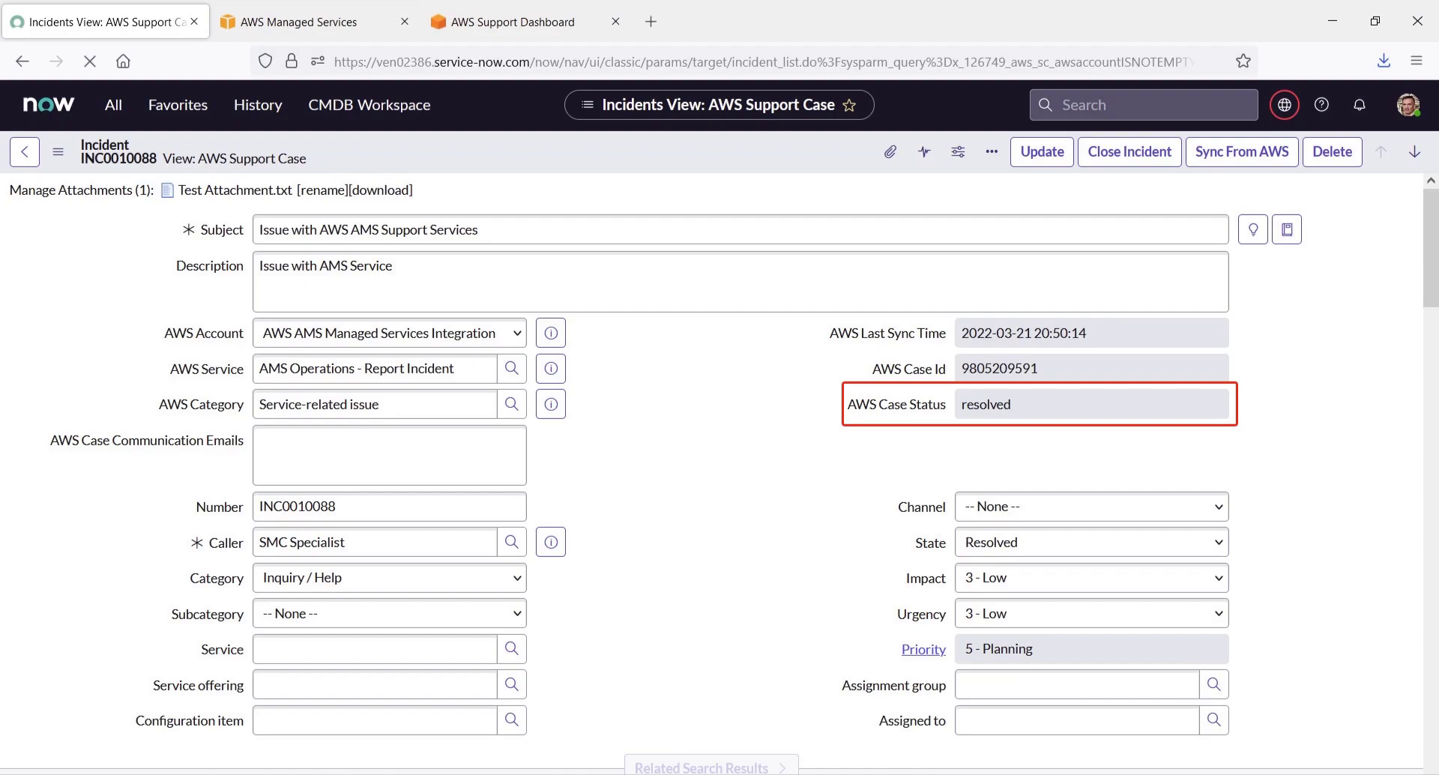
left_click(500, 40)
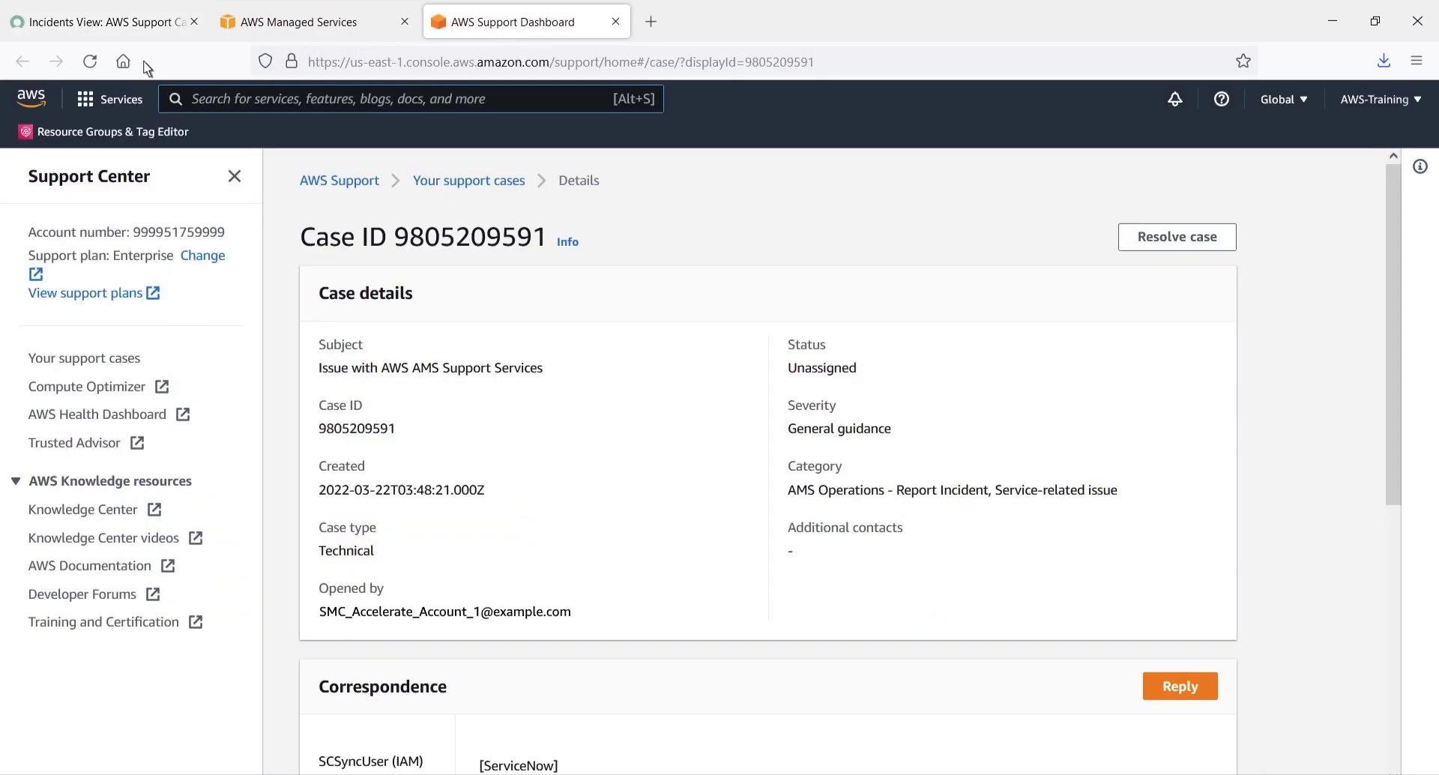
left_click(90, 62)
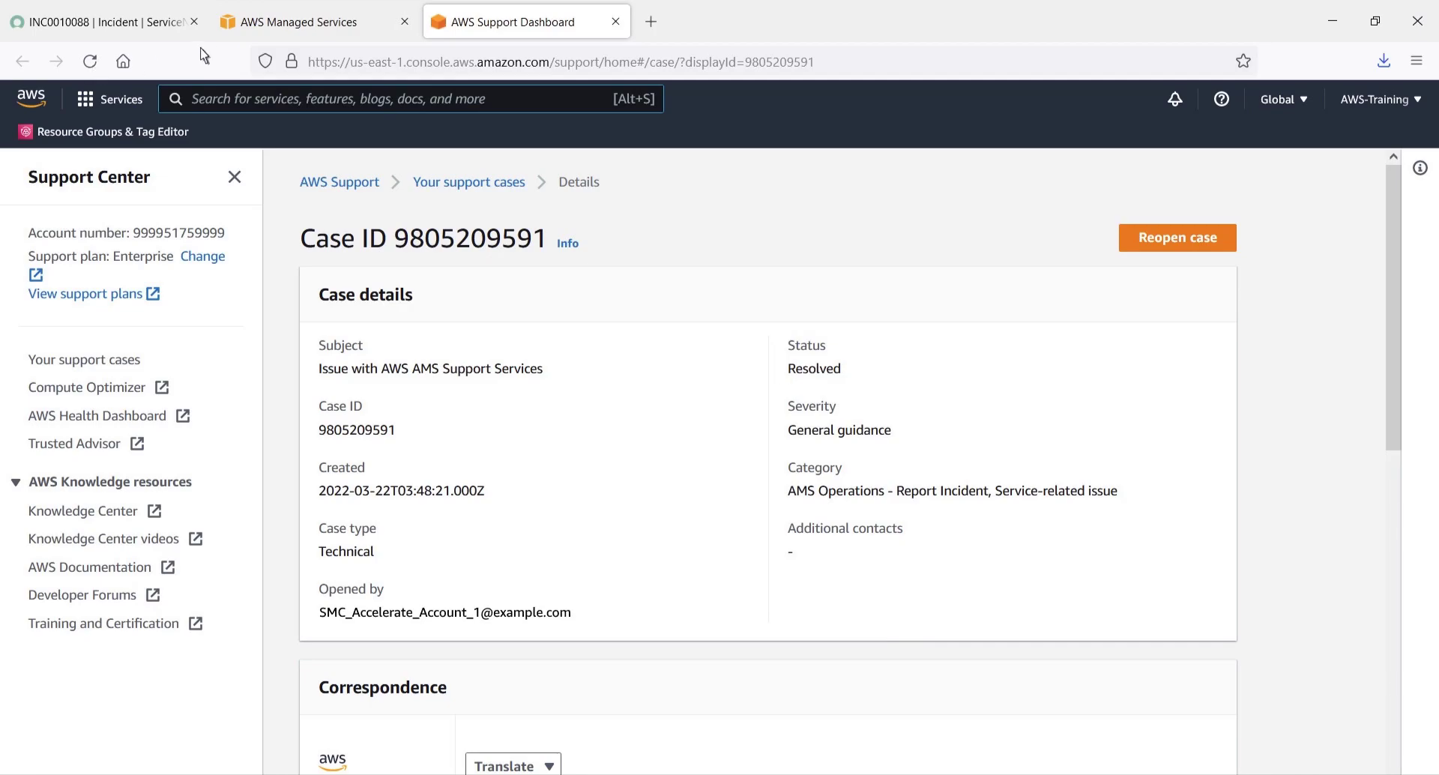
left_click(303, 24)
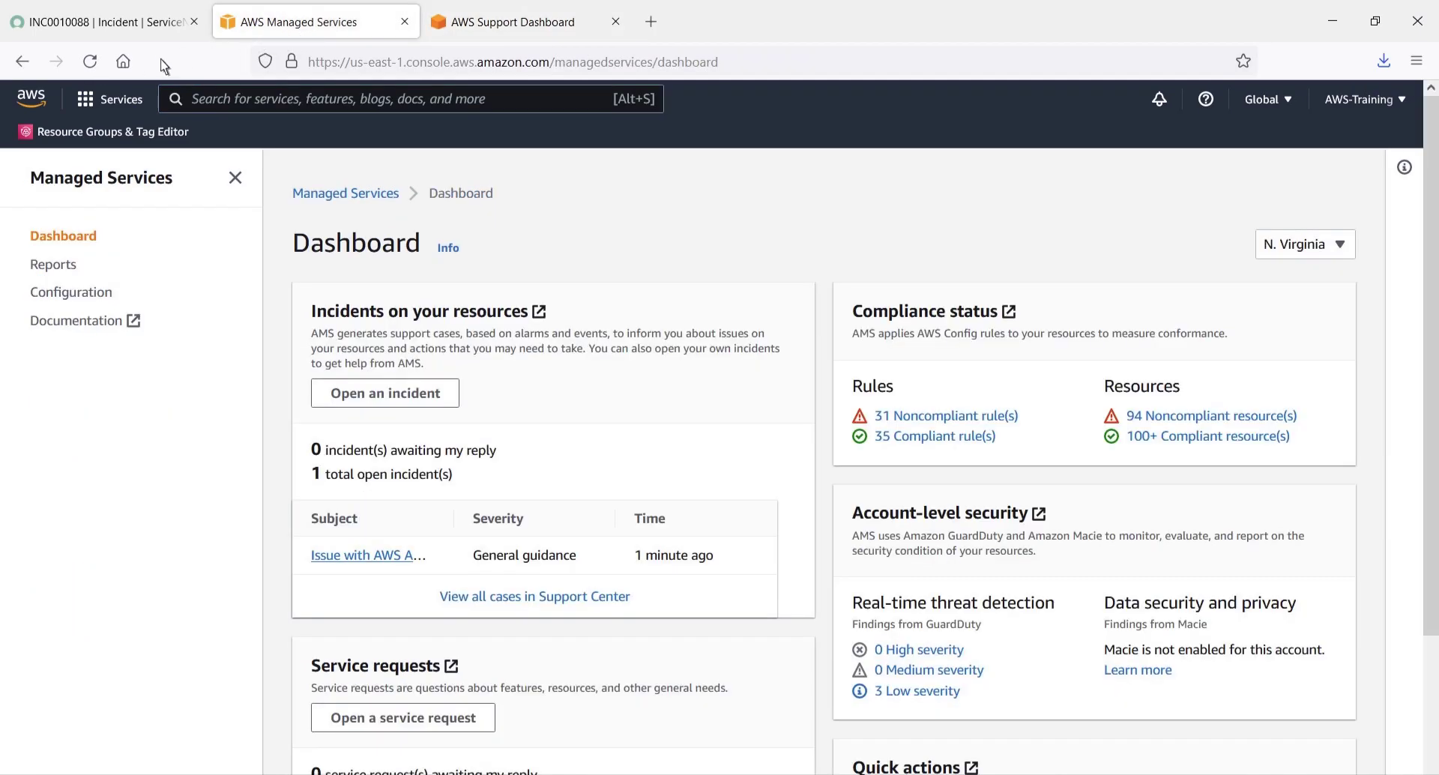
left_click(88, 72)
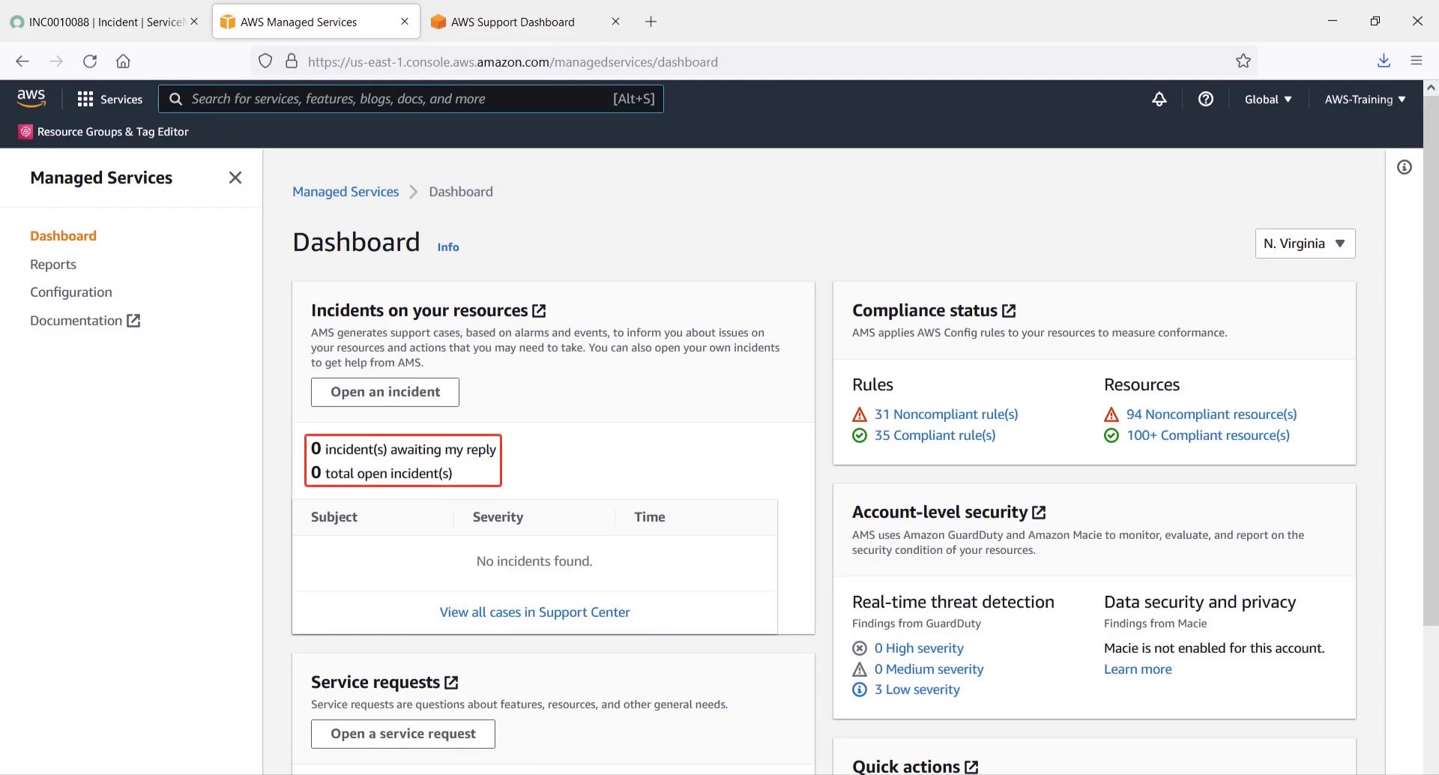